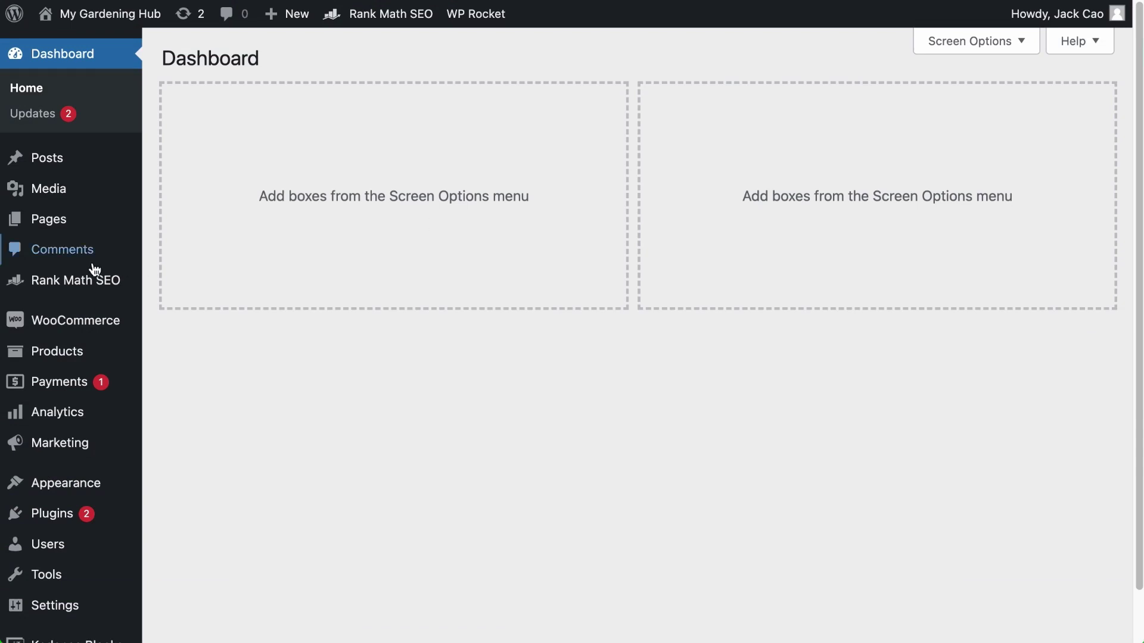
Step: Go from the Rank Math Dashboard modules to the Content AI tools page
mouse_move(104, 281)
click(190, 285)
scroll(360, 439, down, 9)
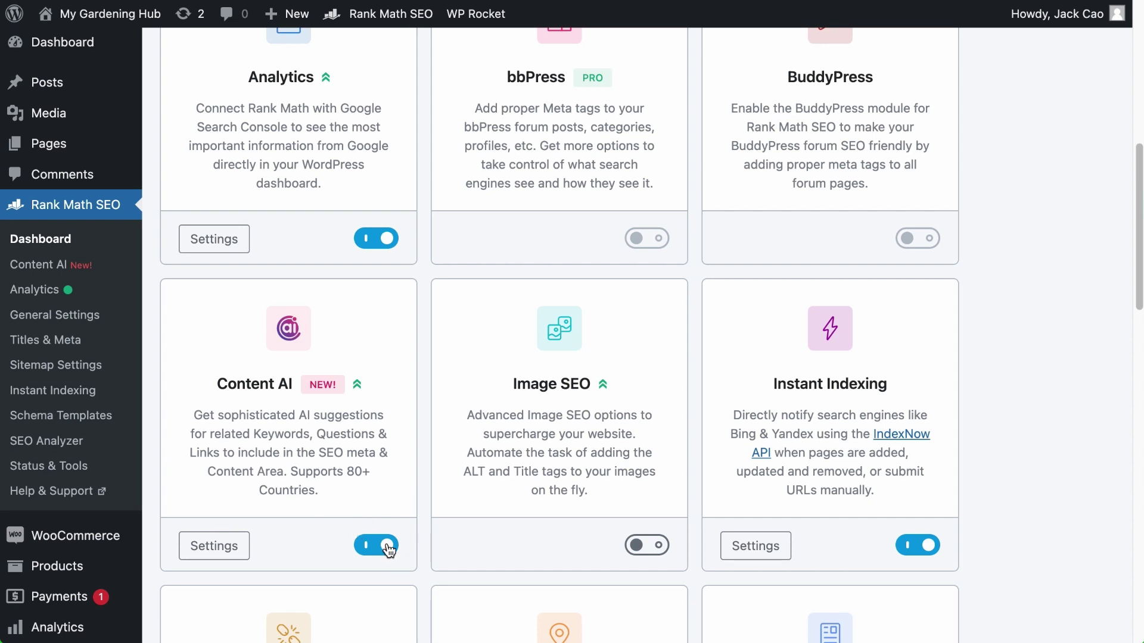
click(70, 272)
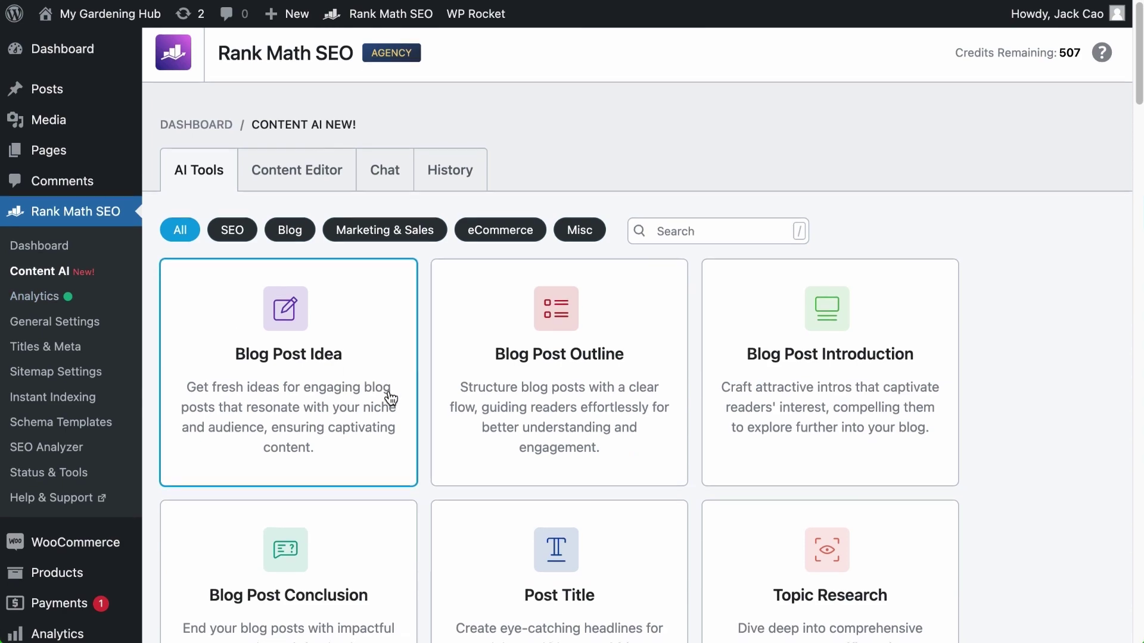
Step: Filter the AI tools to SEO and search 'SEO ti' so only the SEO Title card remains
scroll(384, 387, down, 20)
scroll(394, 395, down, 10)
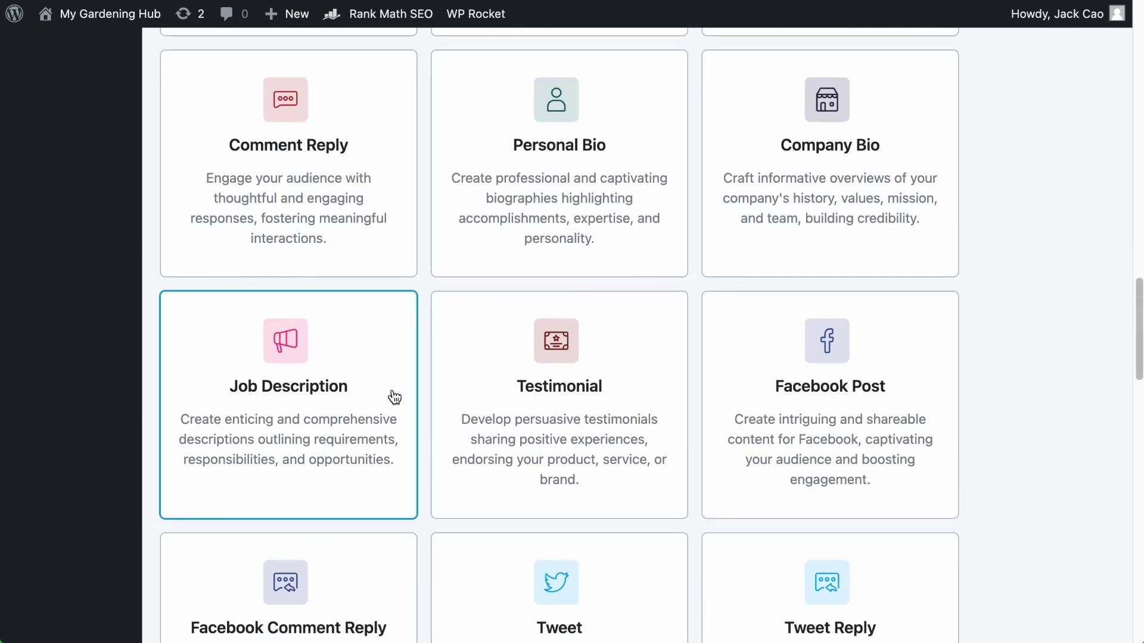
scroll(394, 397, up, 20)
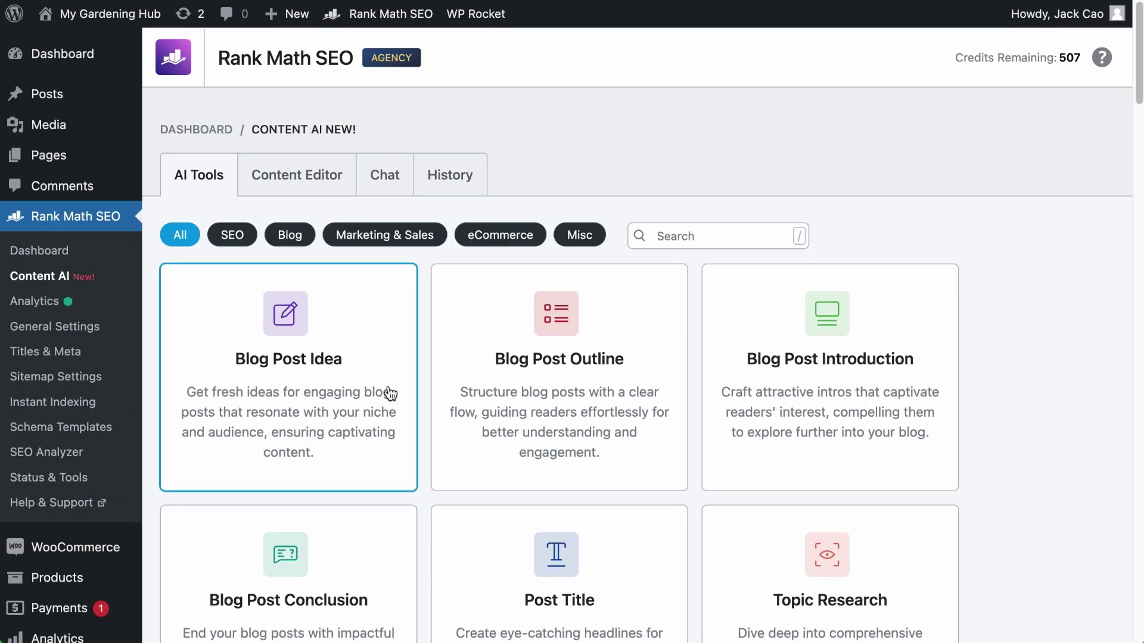
click(245, 244)
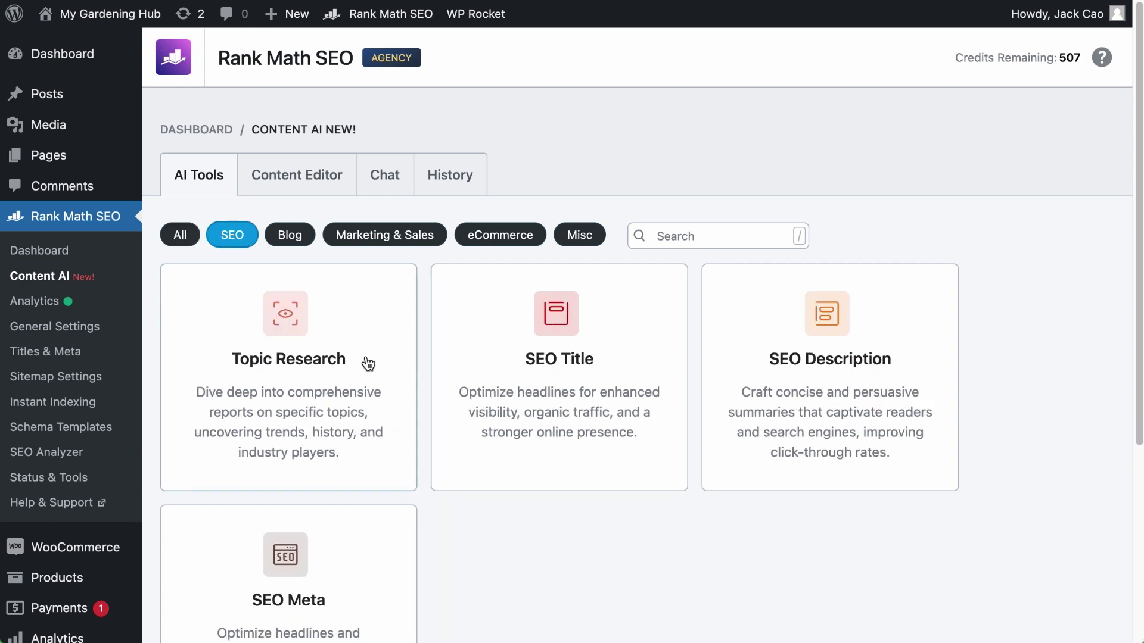
click(659, 235)
text(SEO ti)
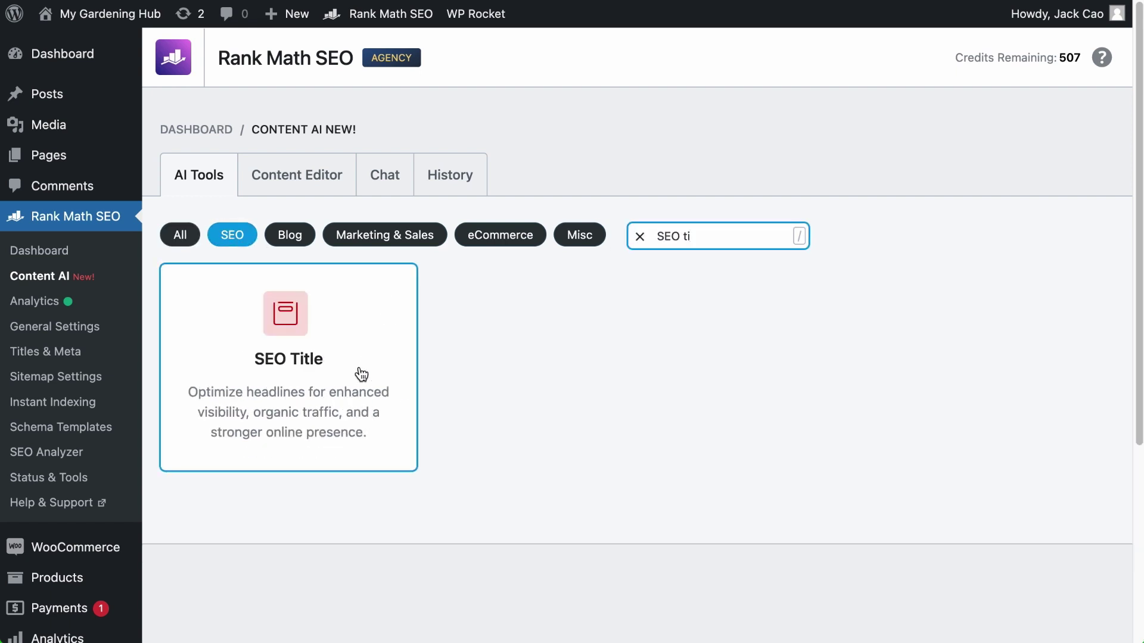
Step: In the Content Editor, show the AI Tools side panel filtered to SEO tools
click(317, 182)
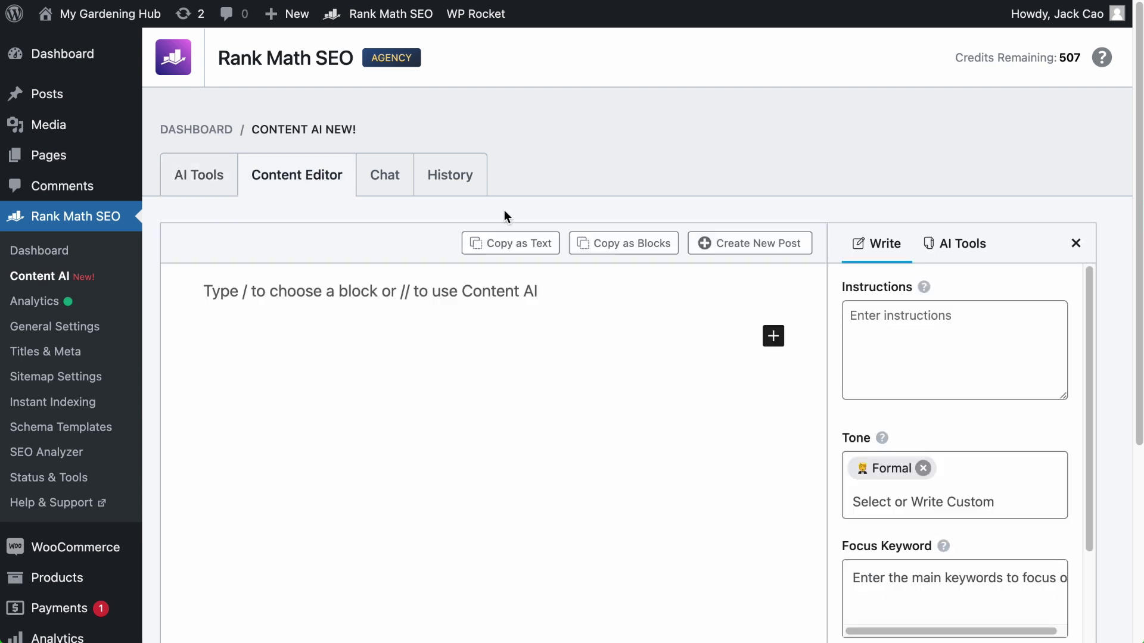
click(945, 252)
scroll(932, 371, down, 2)
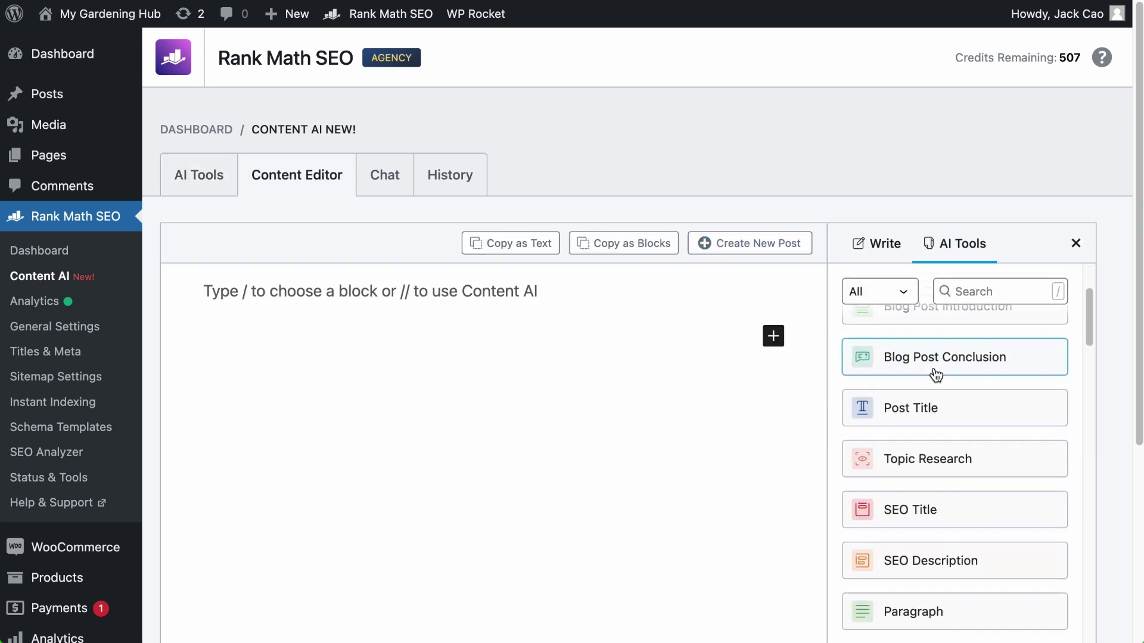
scroll(933, 372, up, 2)
click(912, 292)
click(907, 309)
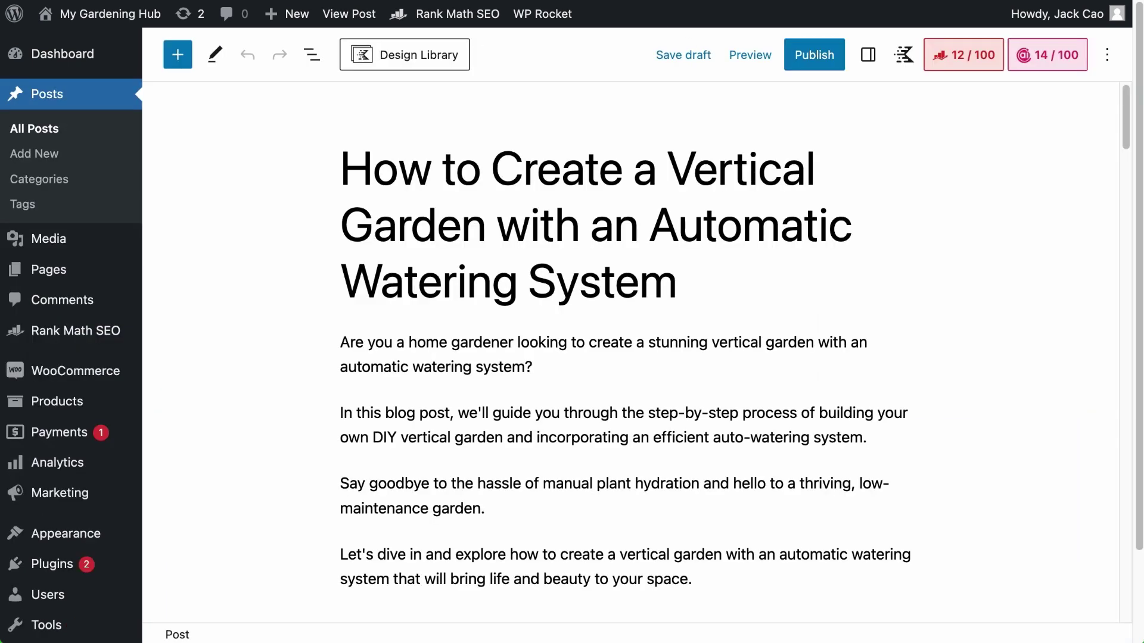
Step: Open the post's Content AI panel and review the defaults: Worldwide, Formal, General Audience, English
click(1055, 60)
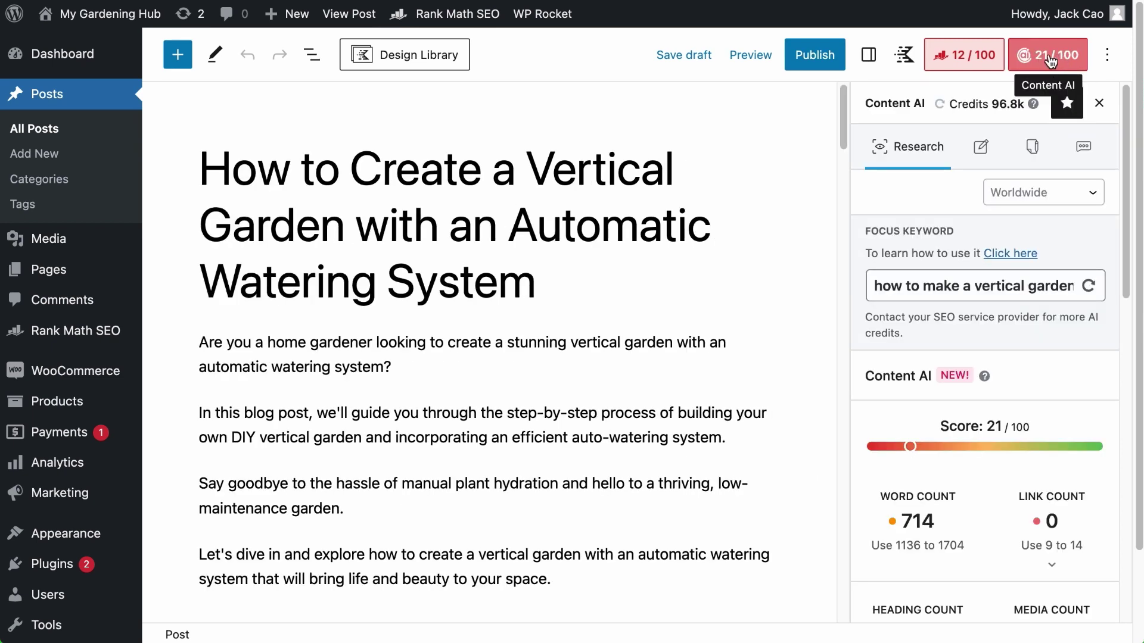
mouse_move(97, 332)
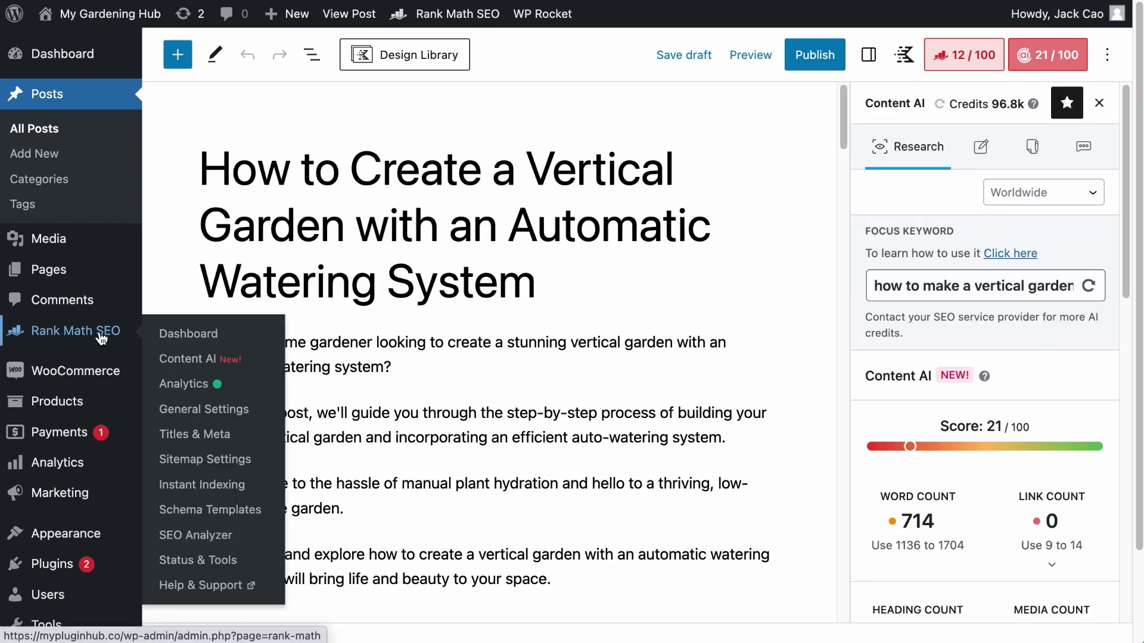
click(203, 409)
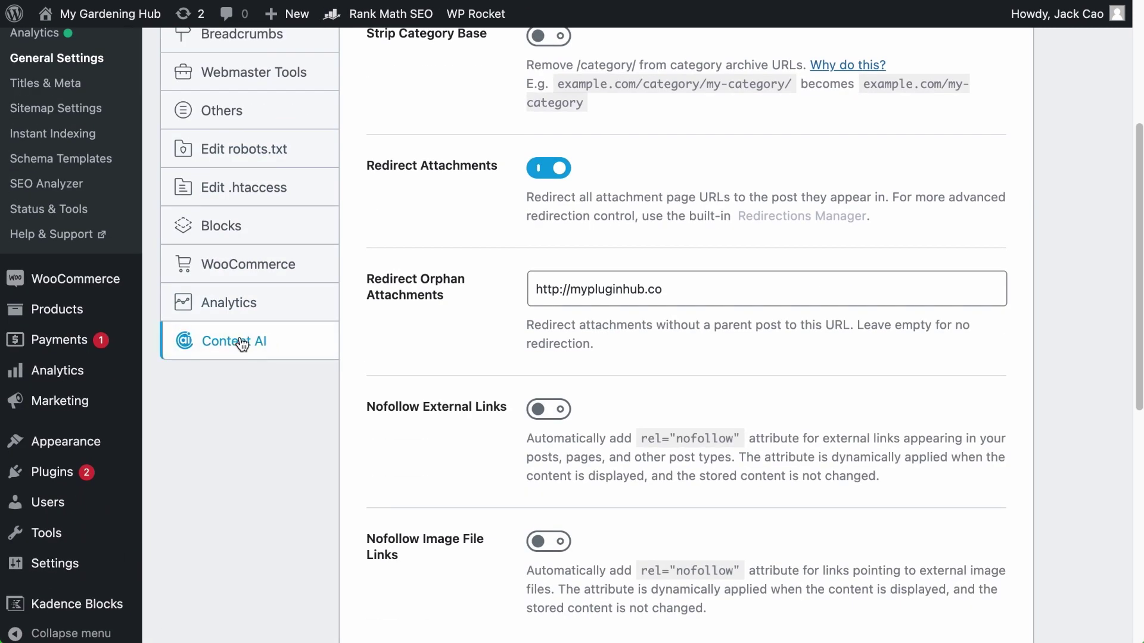
click(238, 341)
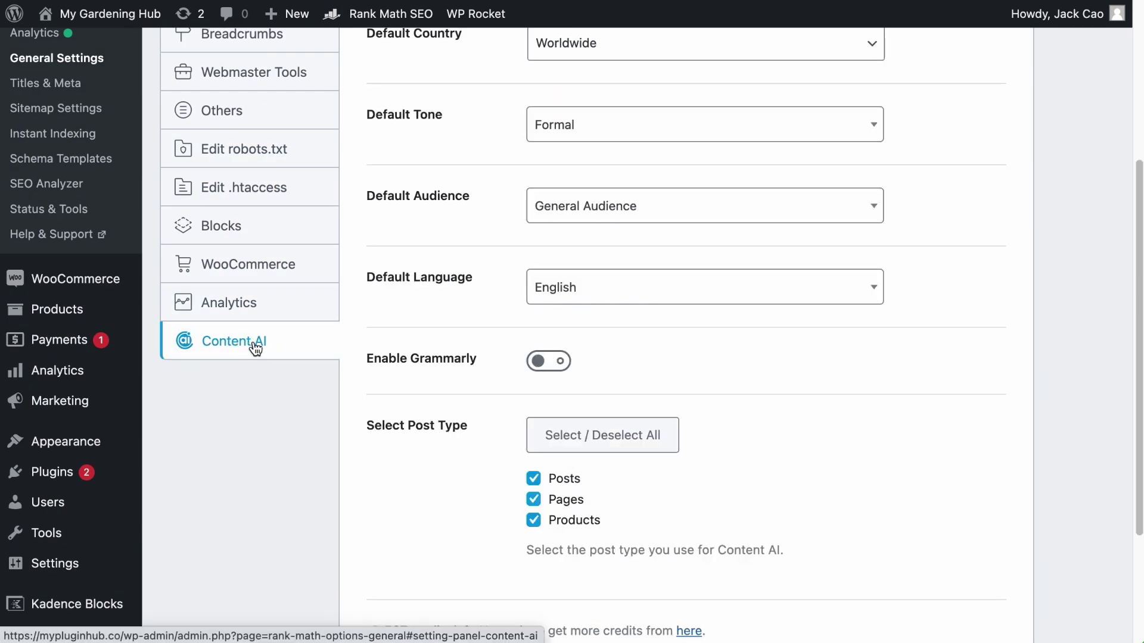
scroll(479, 323, down, 2)
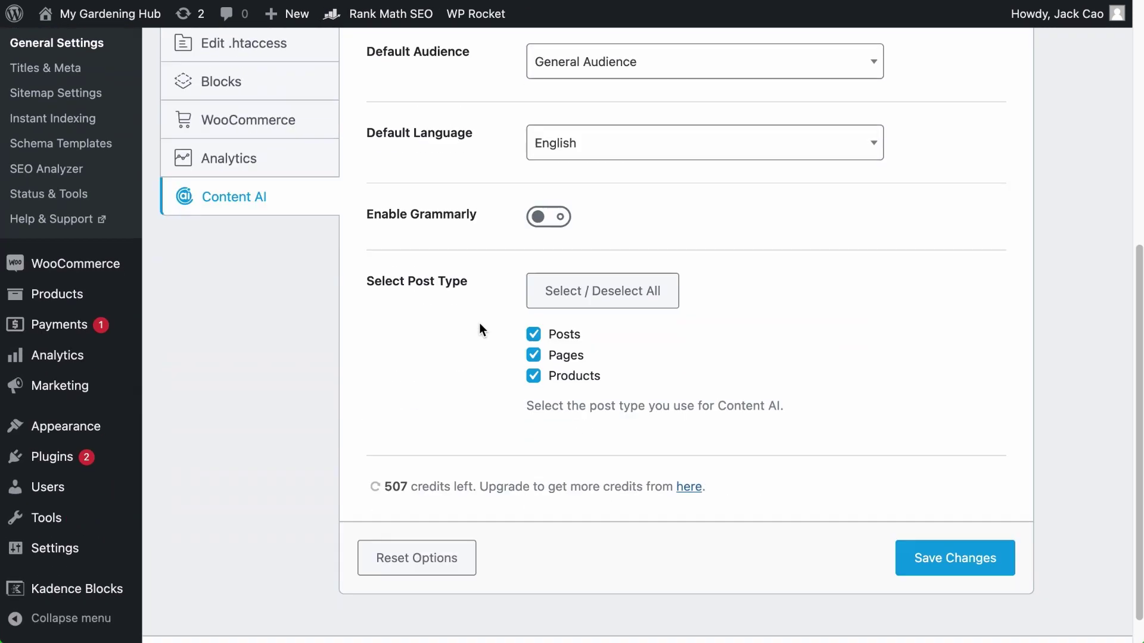
scroll(479, 323, down, 1)
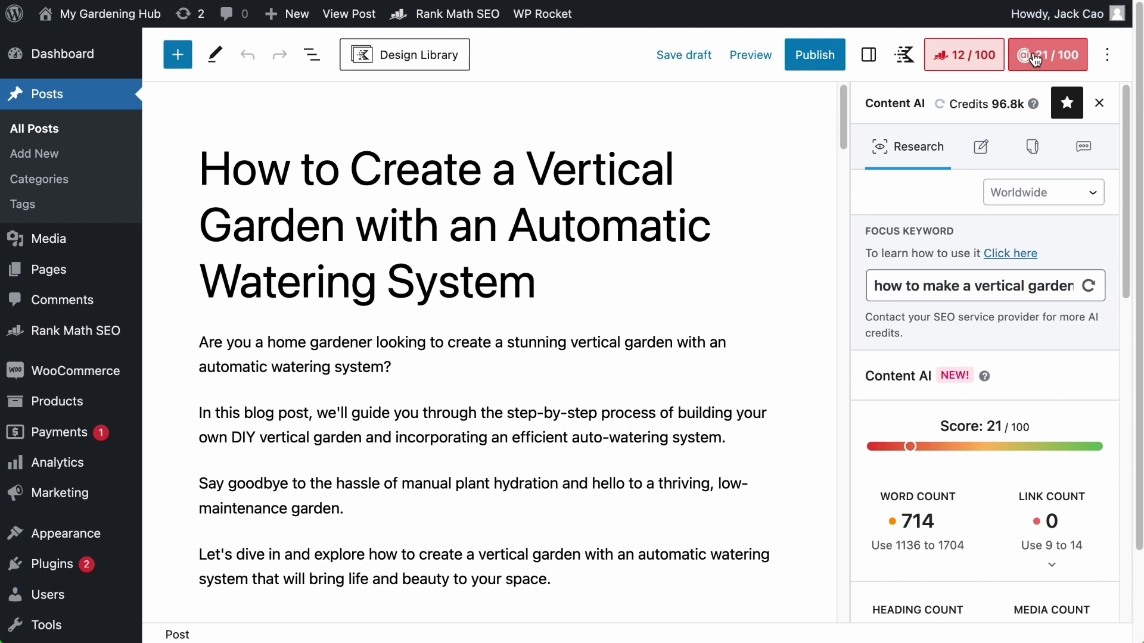
Step: Filter the post's AI Tools list to the SEO category
click(1037, 156)
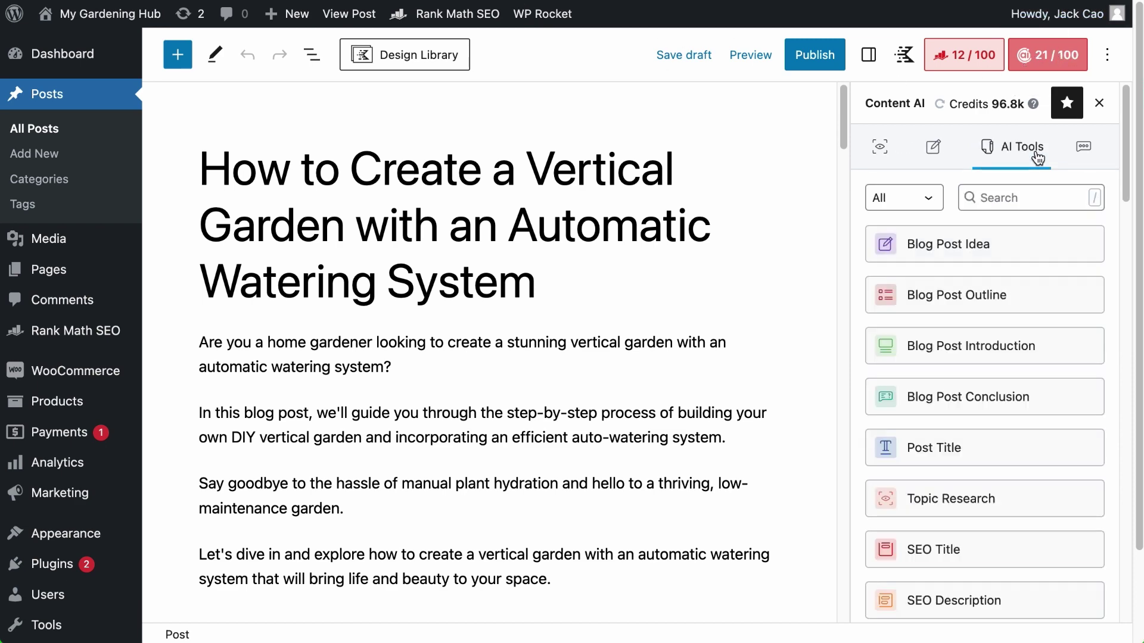
scroll(1004, 405, down, 15)
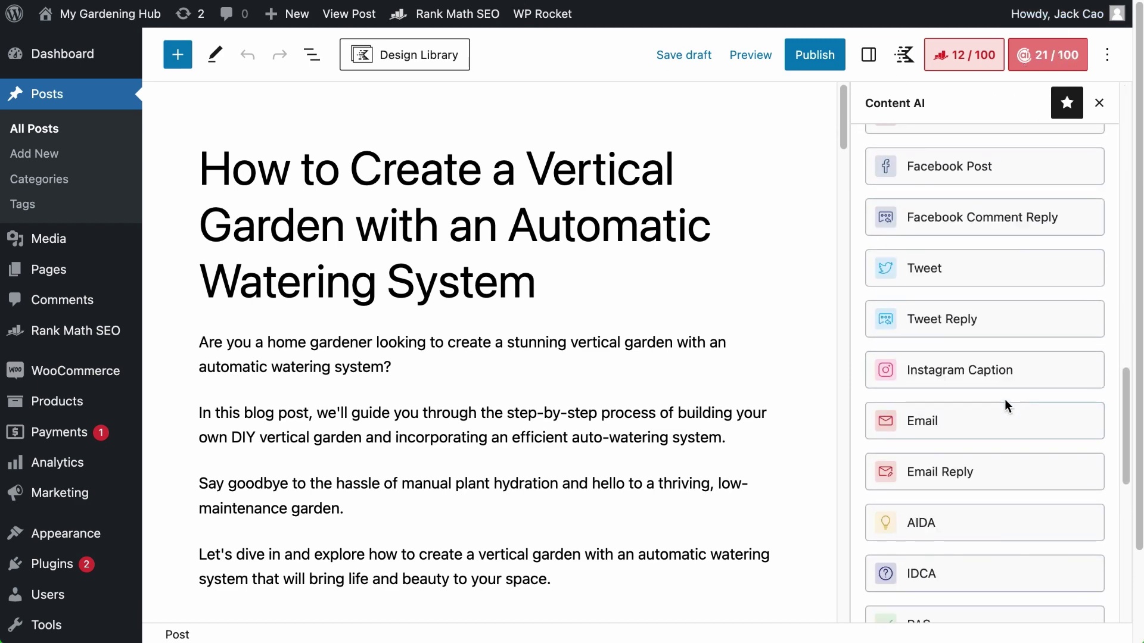
scroll(1004, 405, up, 15)
click(926, 200)
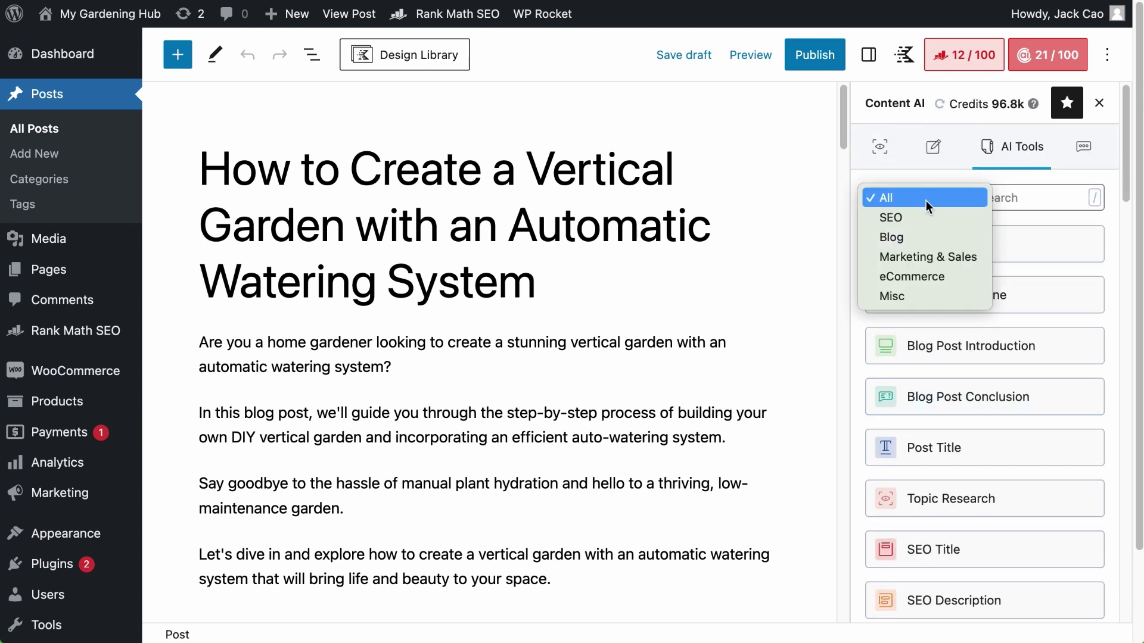
click(923, 225)
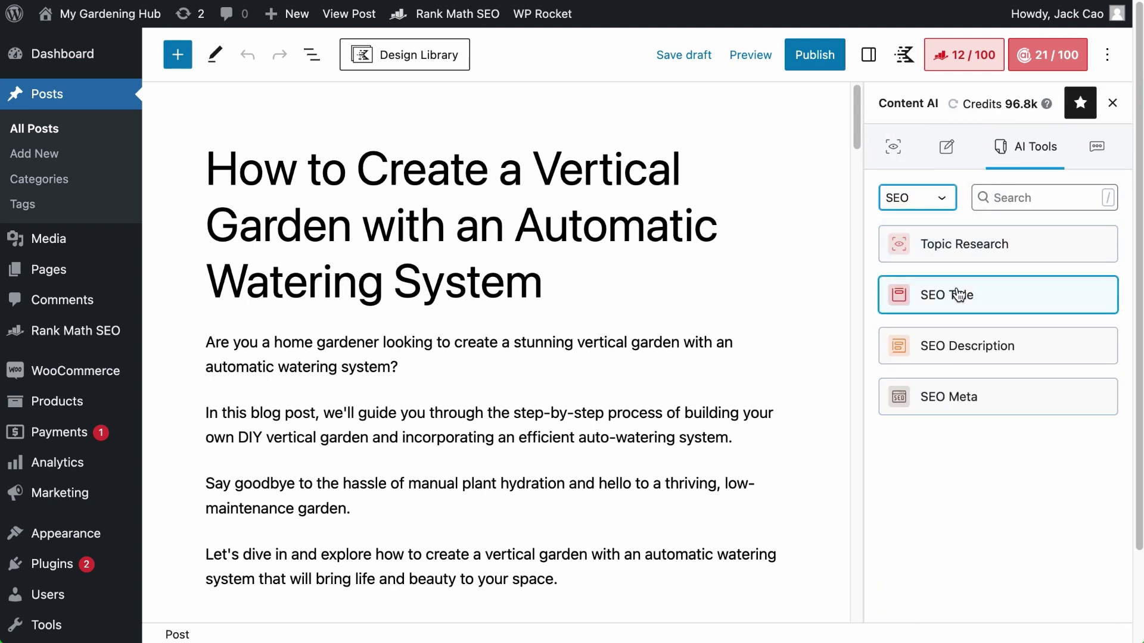
Step: Add a new block after the first paragraph, type //seo, and launch SEO Title
click(476, 363)
key(Return)
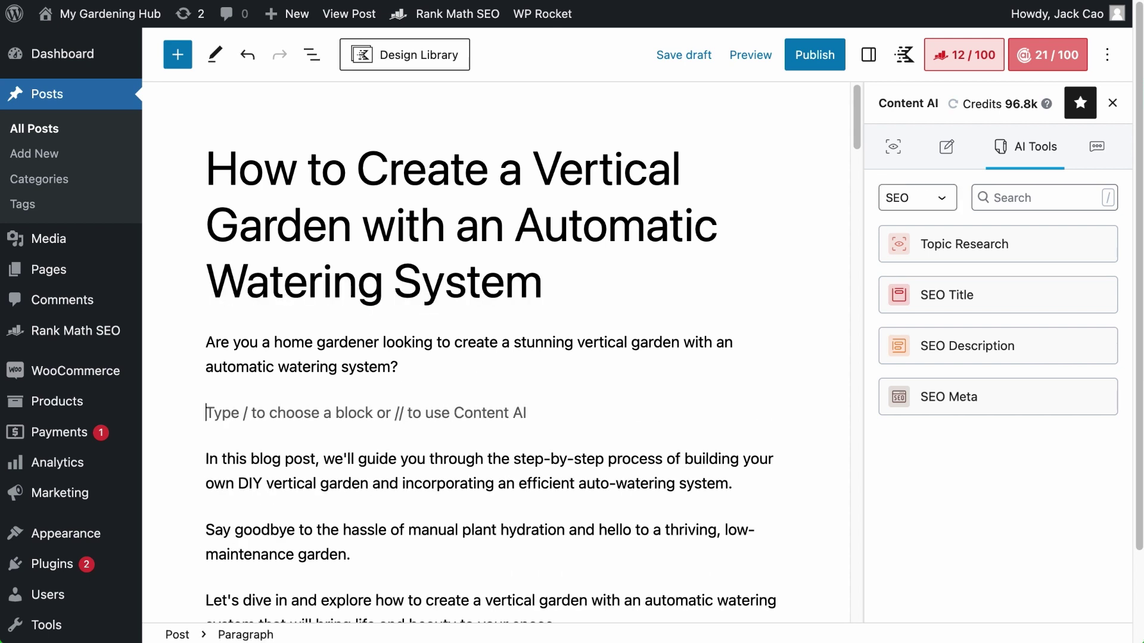
text(//)
text(seo)
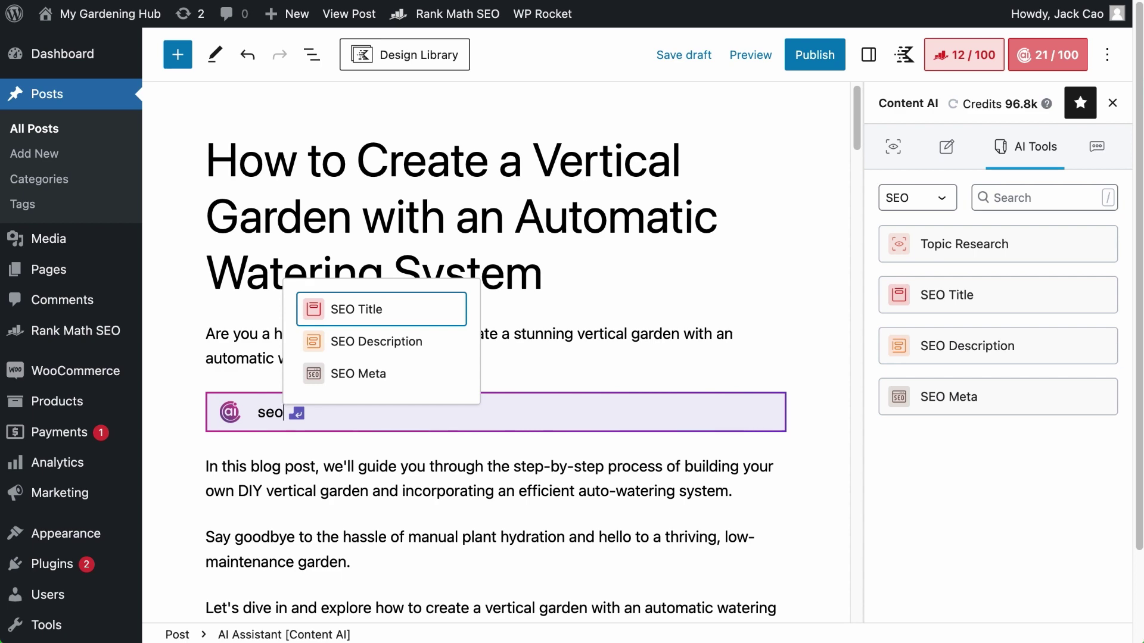
click(371, 314)
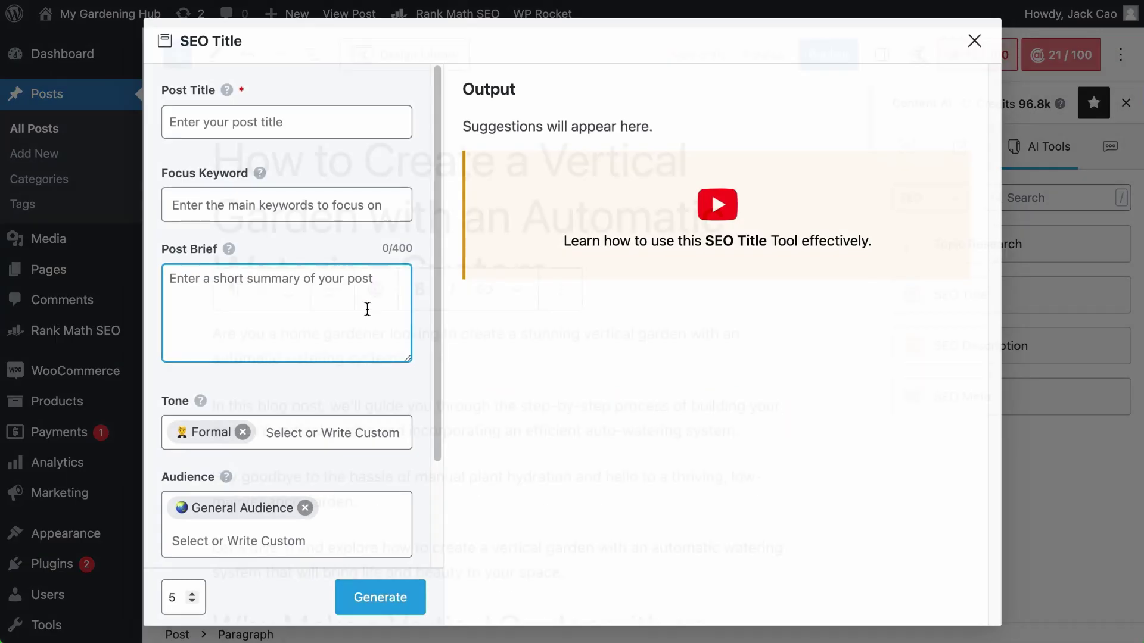
Step: Close the SEO Title generator and start Generate With AI from the snippet editor
click(977, 42)
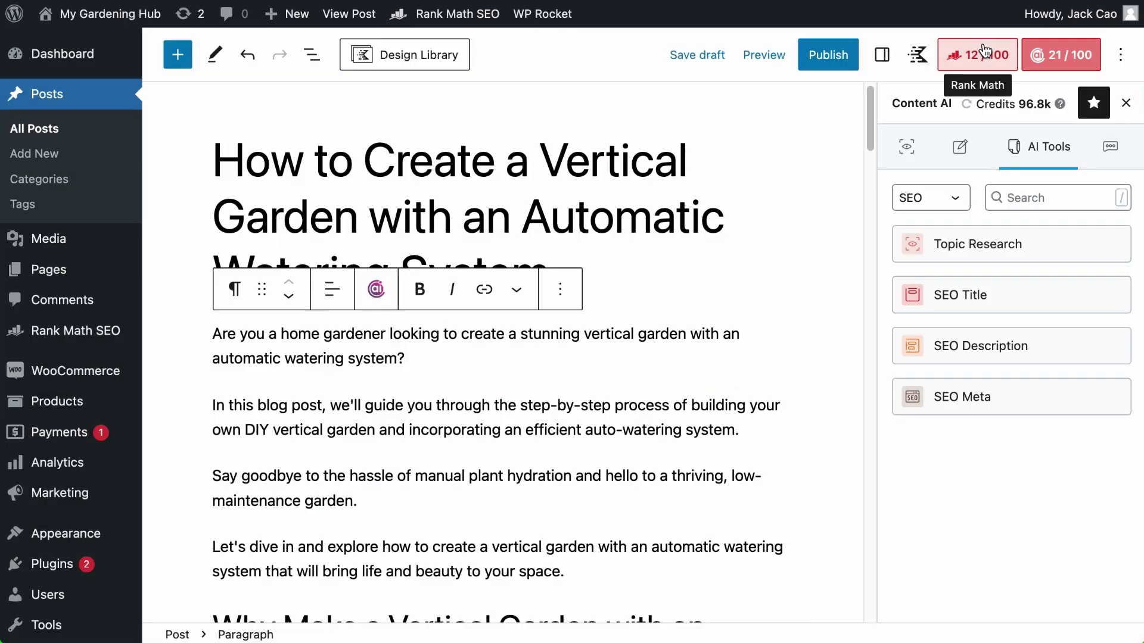
click(968, 55)
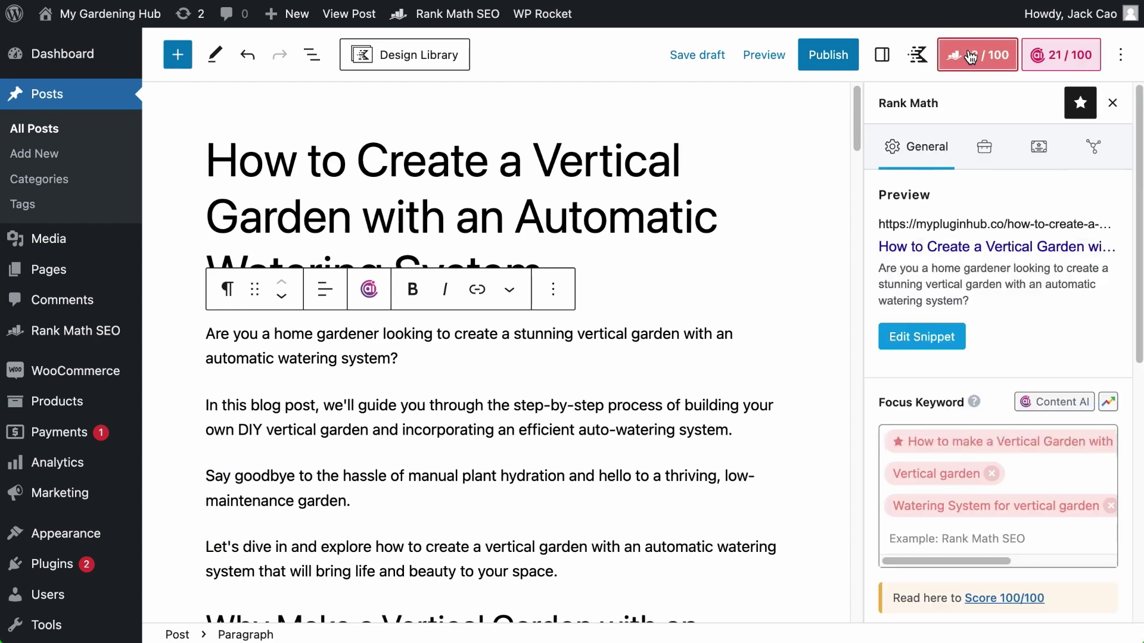
click(929, 335)
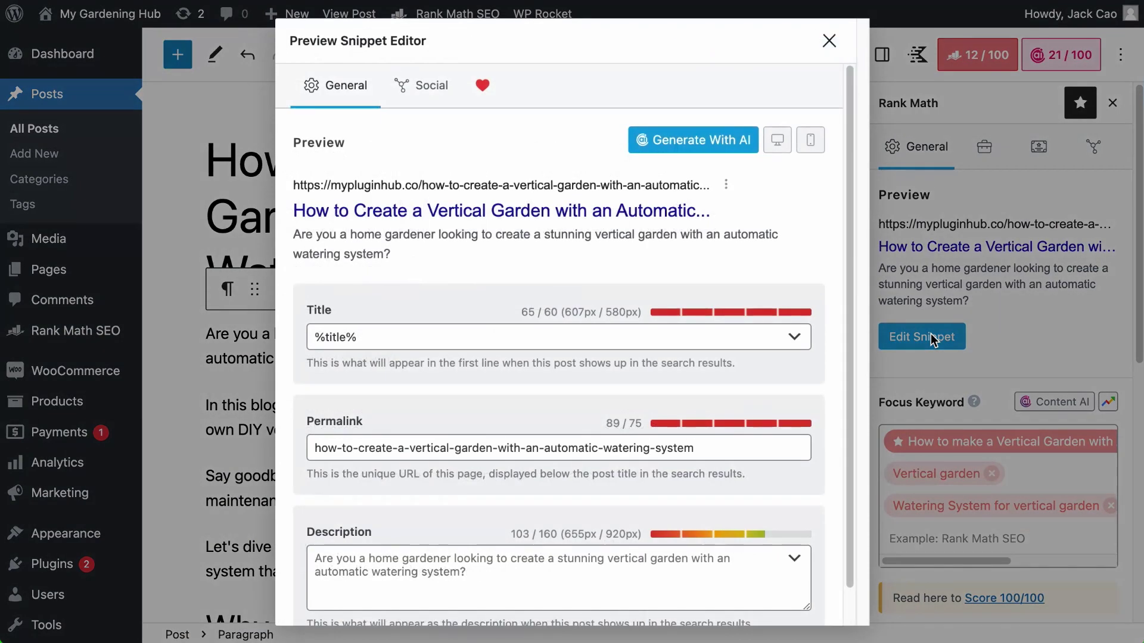
click(687, 142)
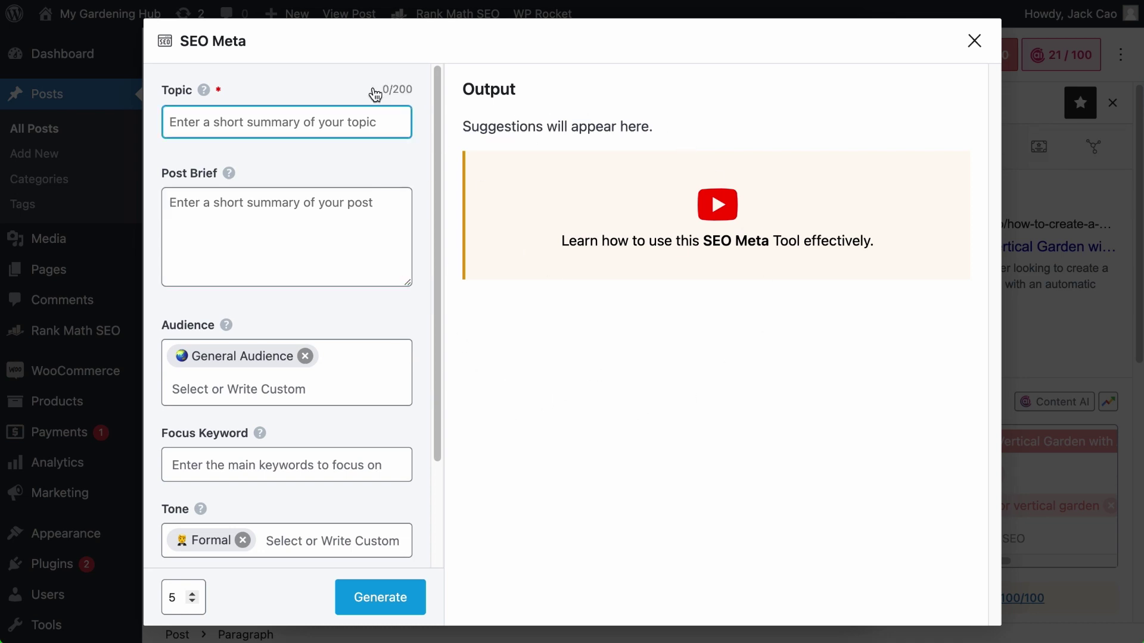
Step: Paste the post title as the Topic and generate SEO meta suggestions
click(218, 122)
text(How to Create a Vertical Garden with an Automatic Watering System)
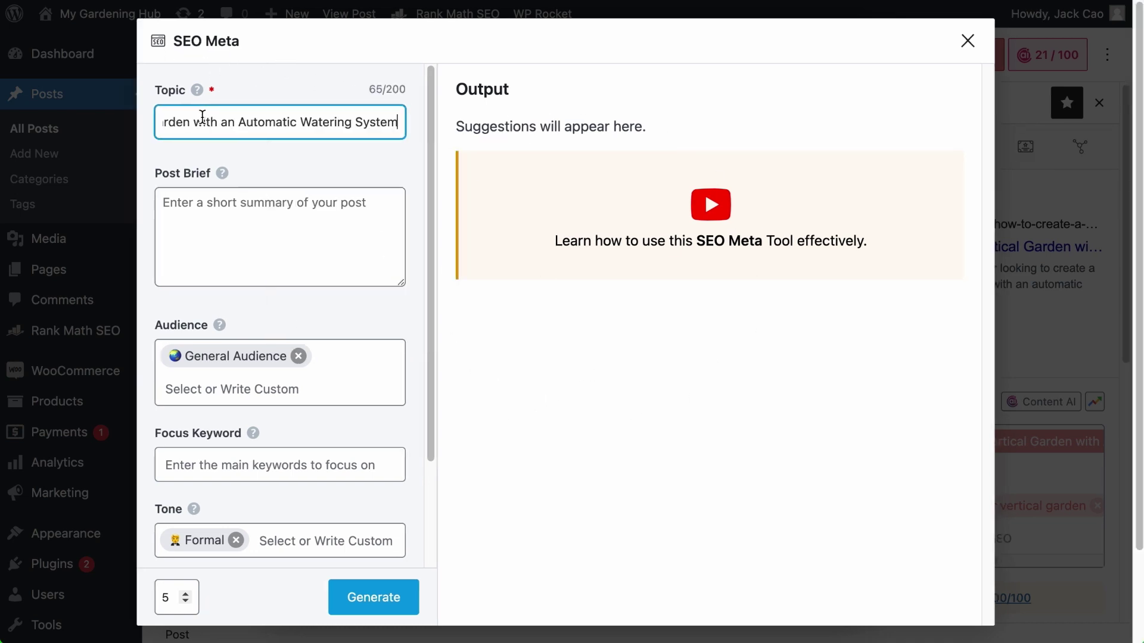
click(366, 598)
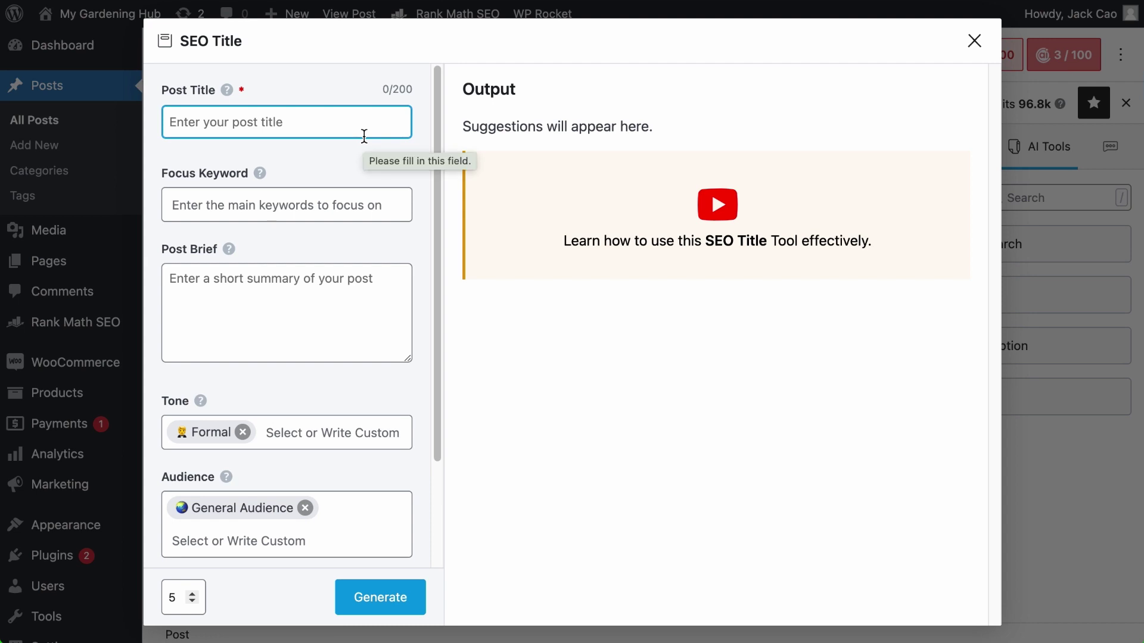
Step: Paste the copied post title 'Best Vegetables for vertical farming' into the reopened SEO Title tool and generate
click(670, 86)
click(984, 39)
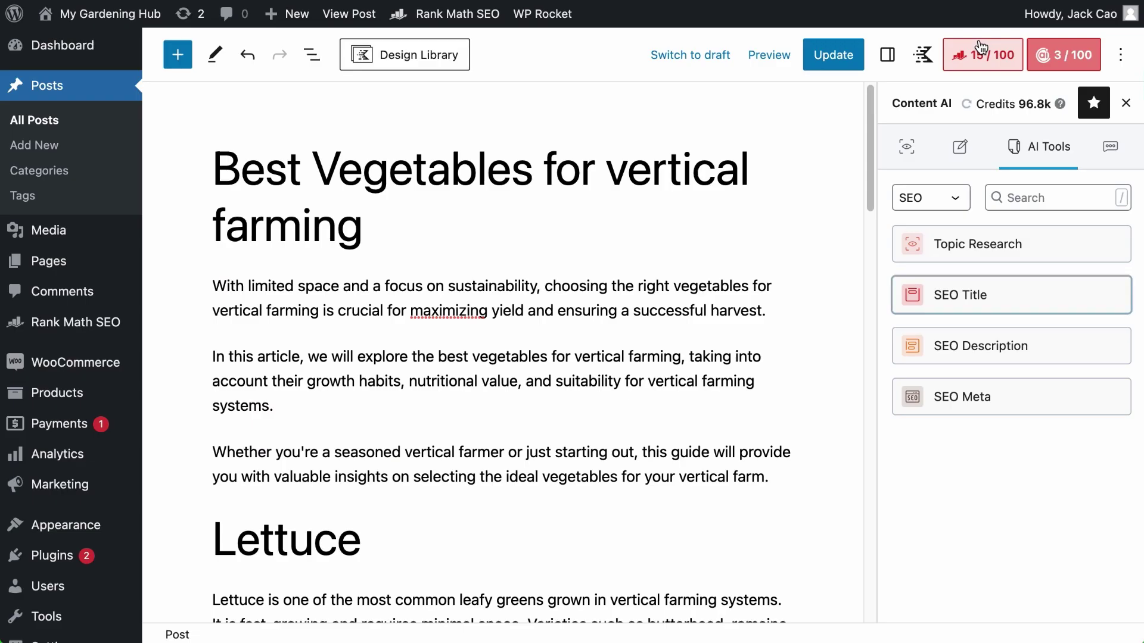
drag(214, 170, 393, 215)
key(ctrl+c)
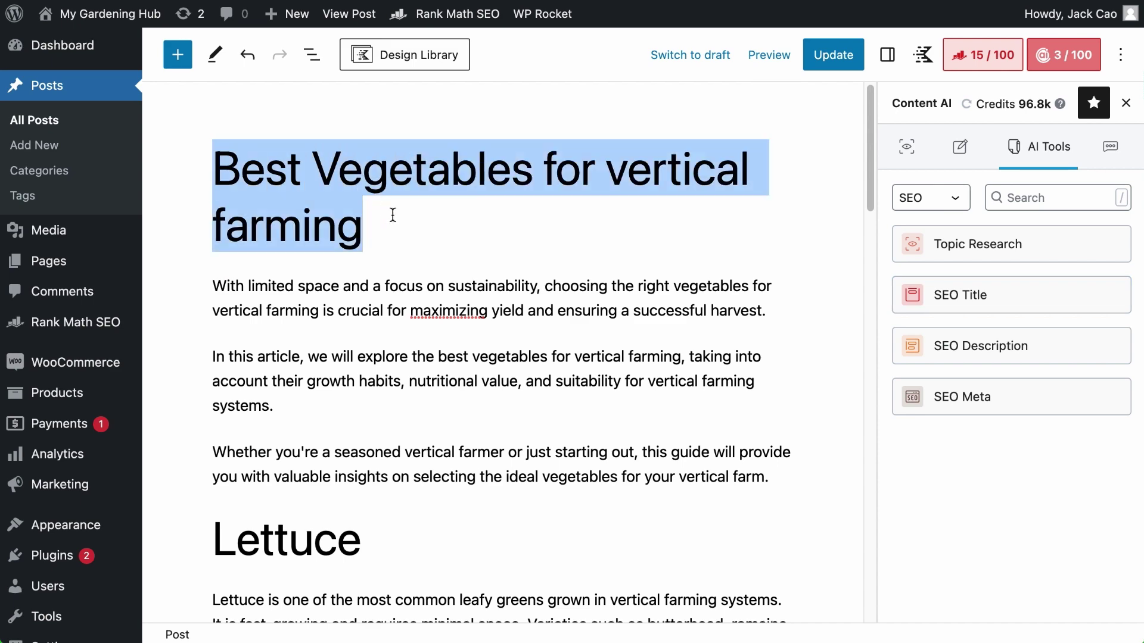
click(910, 289)
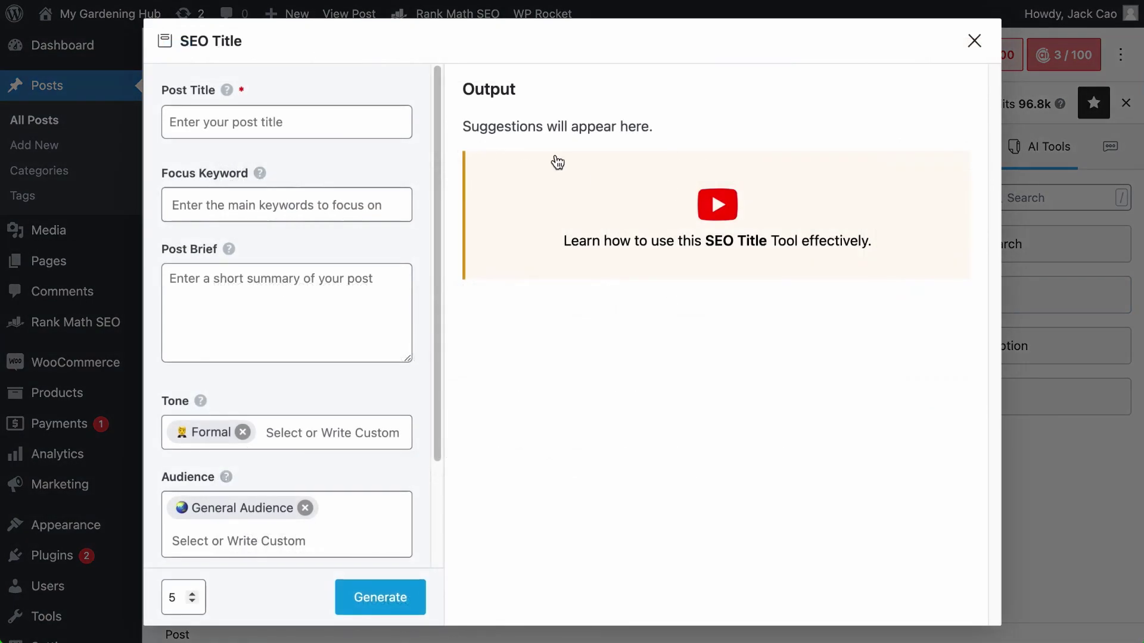
click(314, 115)
key(ctrl+v)
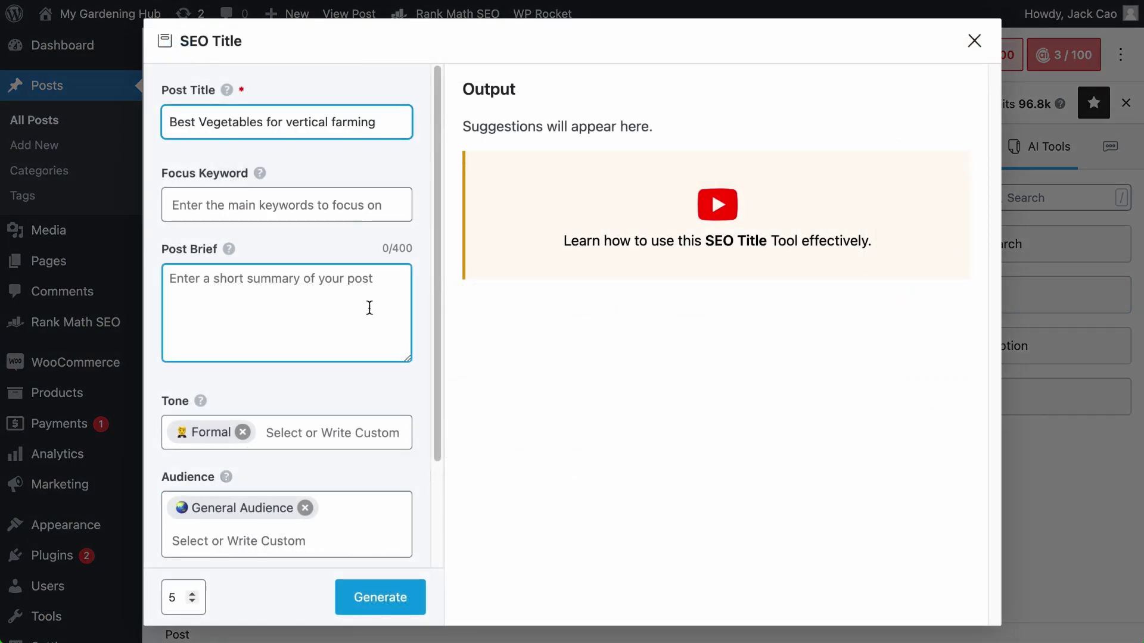
click(382, 595)
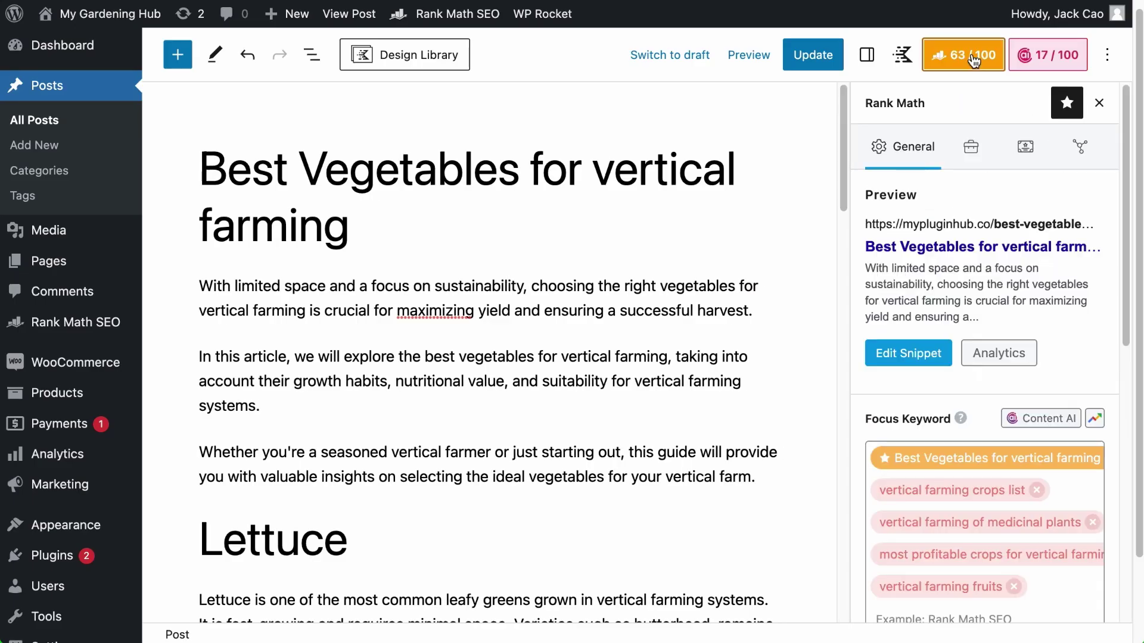
Step: Open the post's Content AI panel, scored 17/100, beside the editor
scroll(949, 226, down, 2)
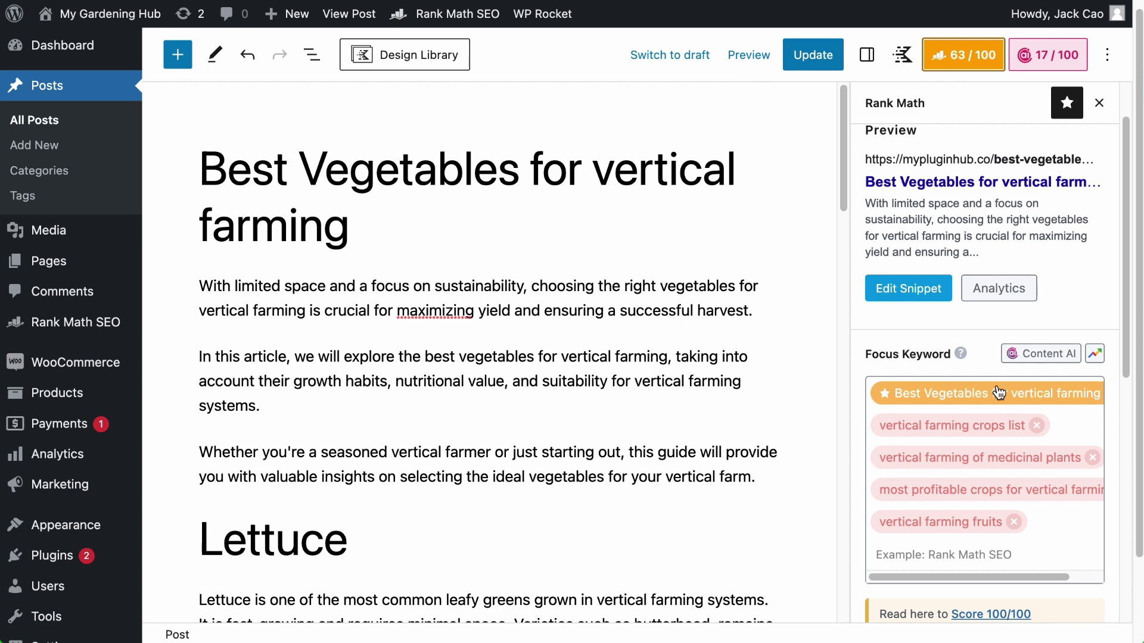
click(1023, 56)
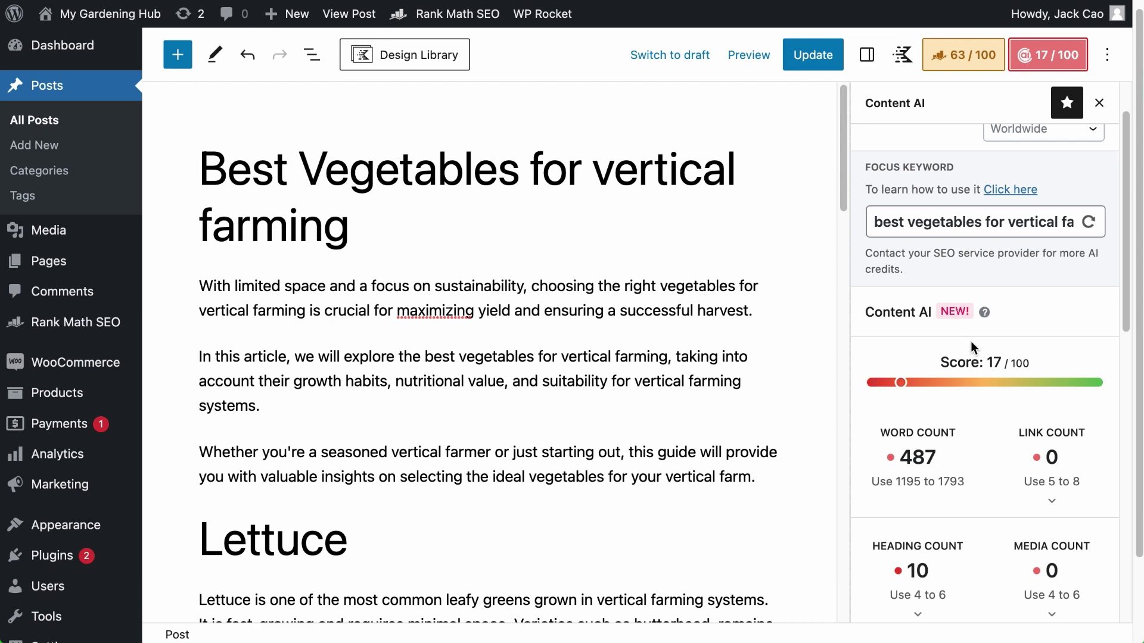
scroll(972, 345, down, 5)
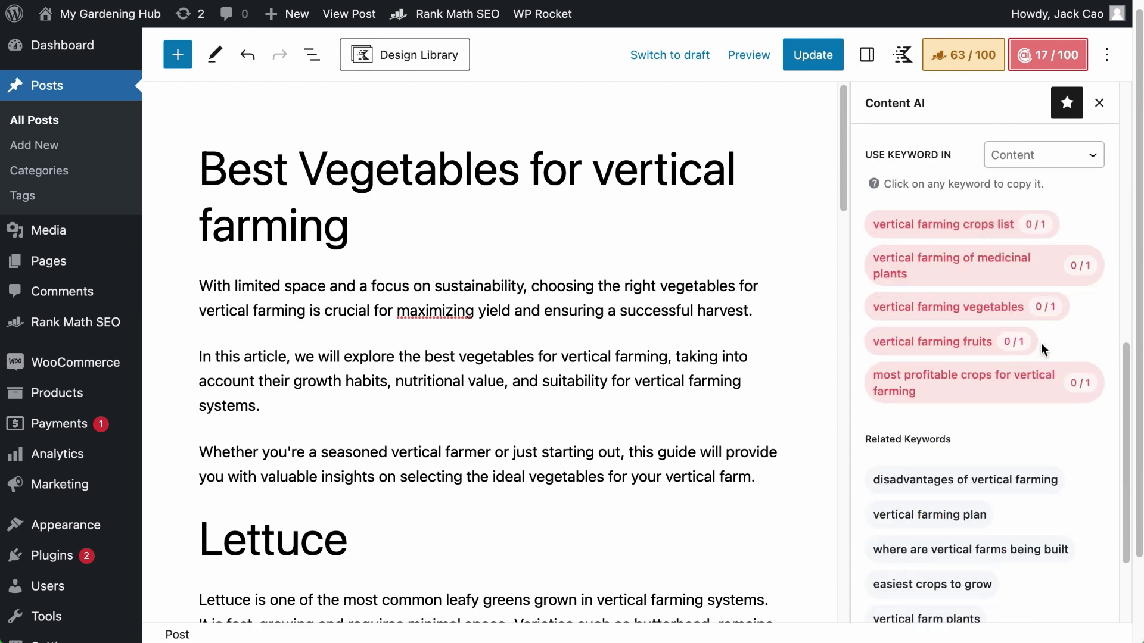
scroll(957, 223, up, 5)
Step: Open the SEO Title tool from the SEO-filtered AI Tools list
click(987, 147)
click(888, 199)
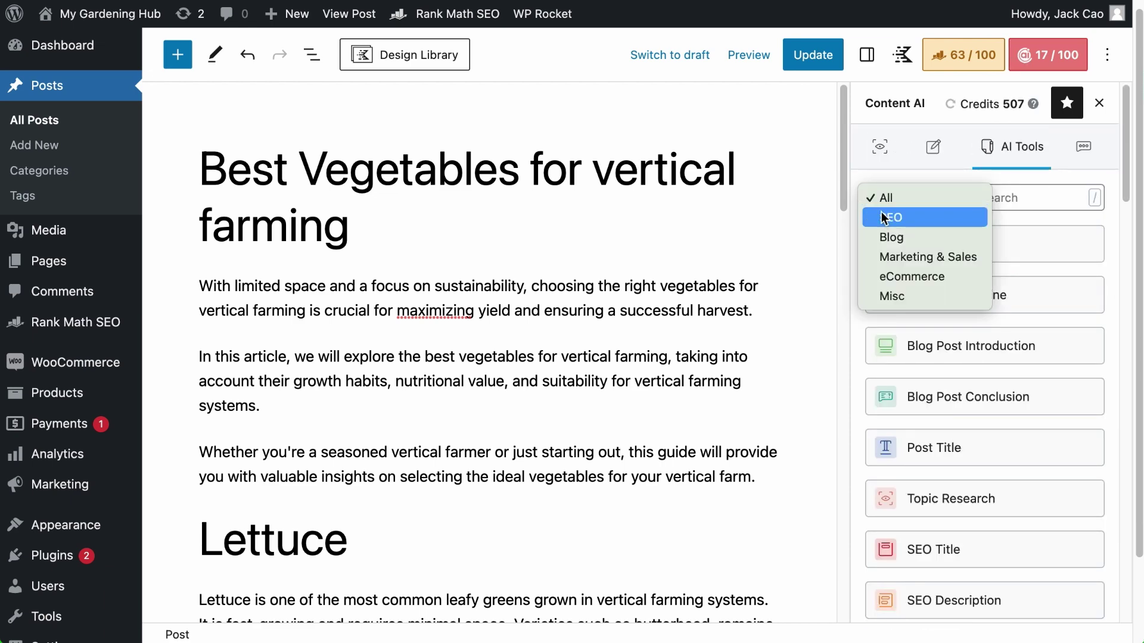
click(884, 218)
click(941, 296)
Step: Add focus keywords, then remove 'vertical farming of medicinal plants', keeping 'Best Vegetables for vertical farming'
click(377, 206)
text(vertical farming of medicinal plants)
key(Return)
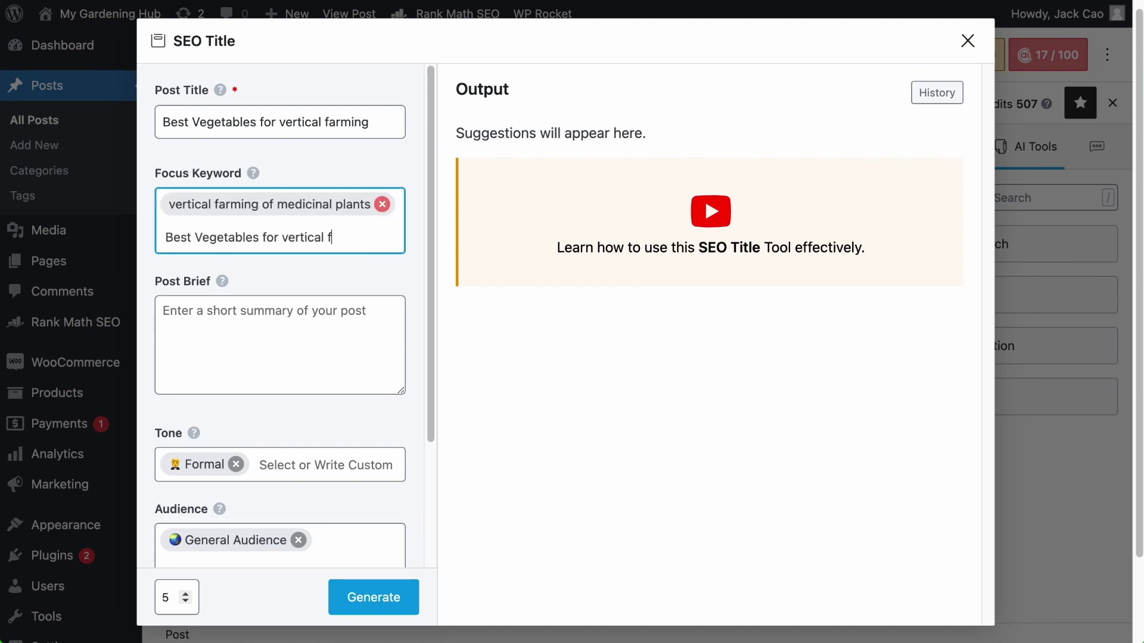
key(Return)
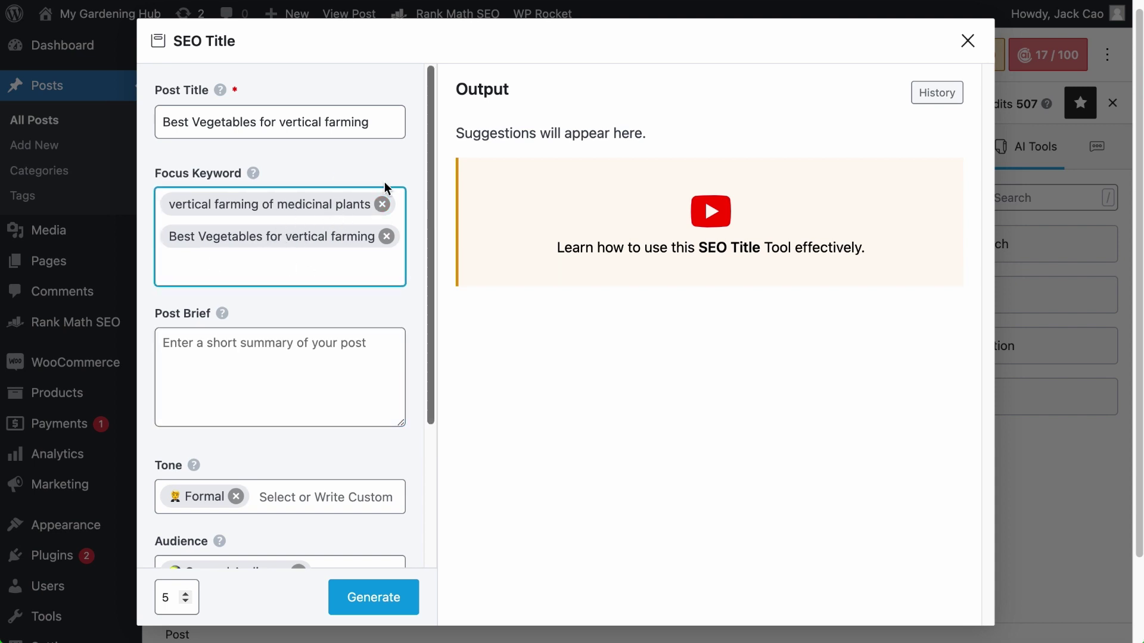
click(333, 323)
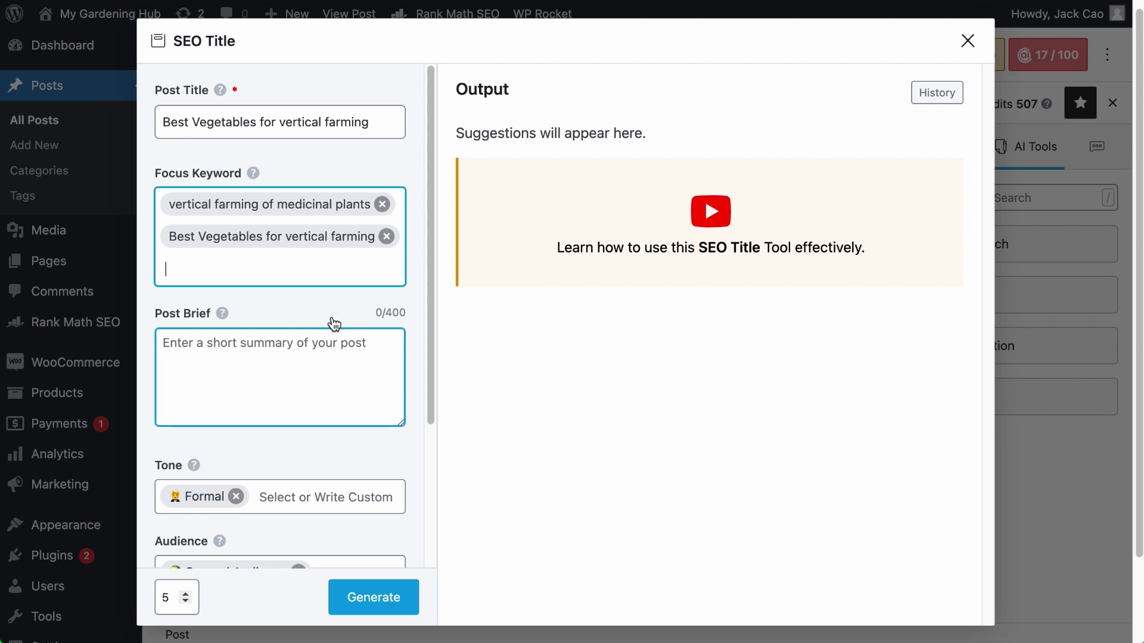
click(250, 235)
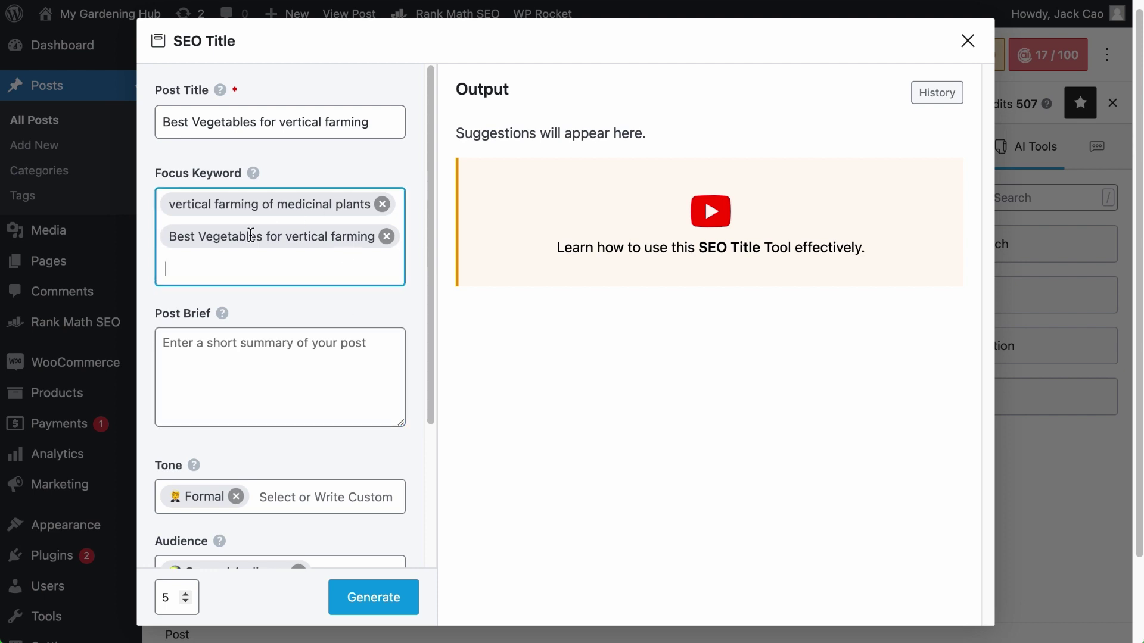
click(382, 204)
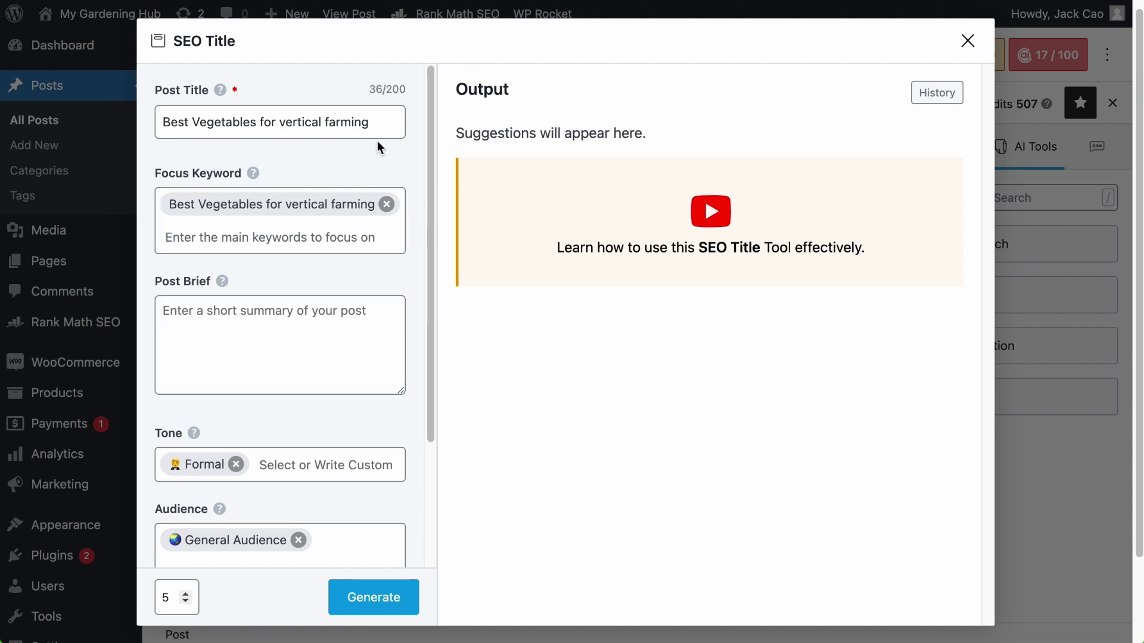
Step: Type the Post Brief 'This article will list 15 types of vegetables that are suitable for vertical farming'
drag(375, 122, 107, 131)
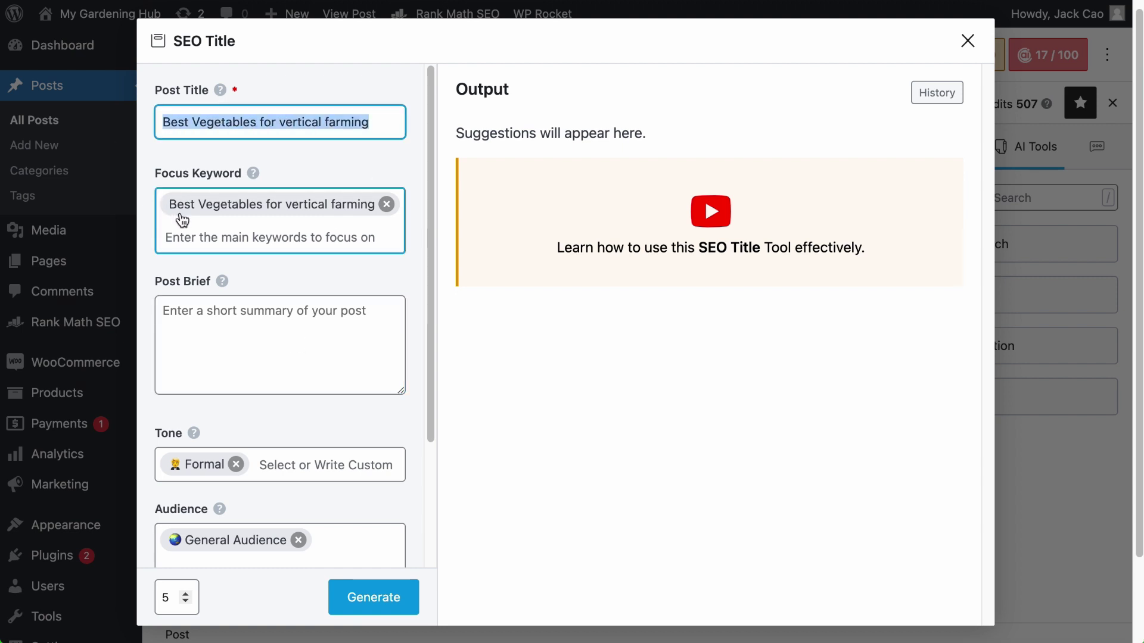
click(231, 322)
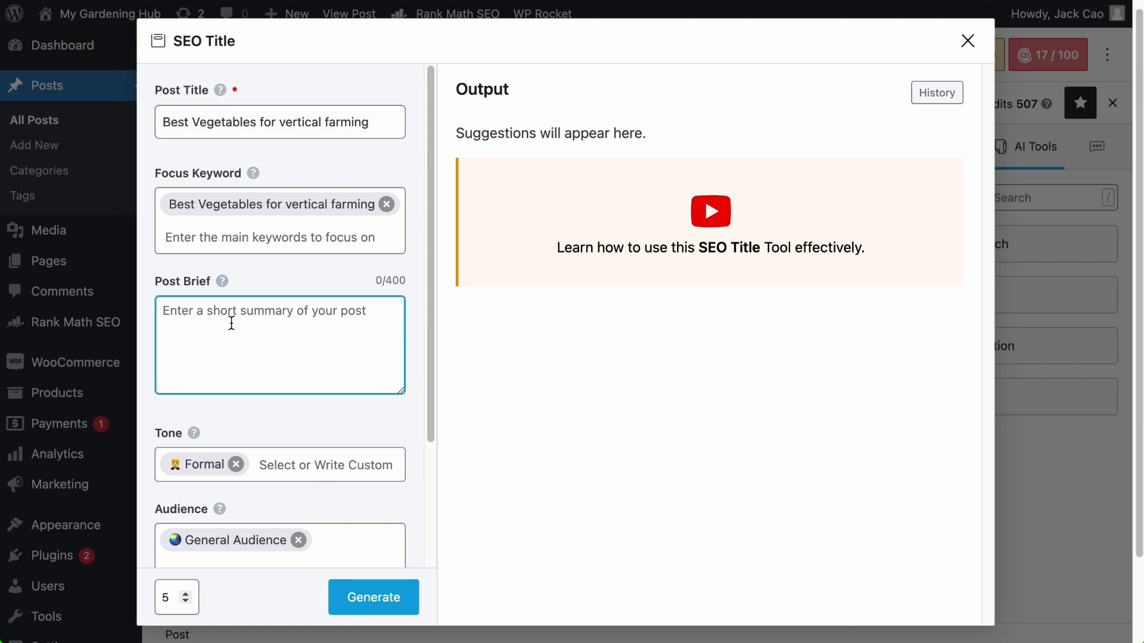
text(This article will list 15 t)
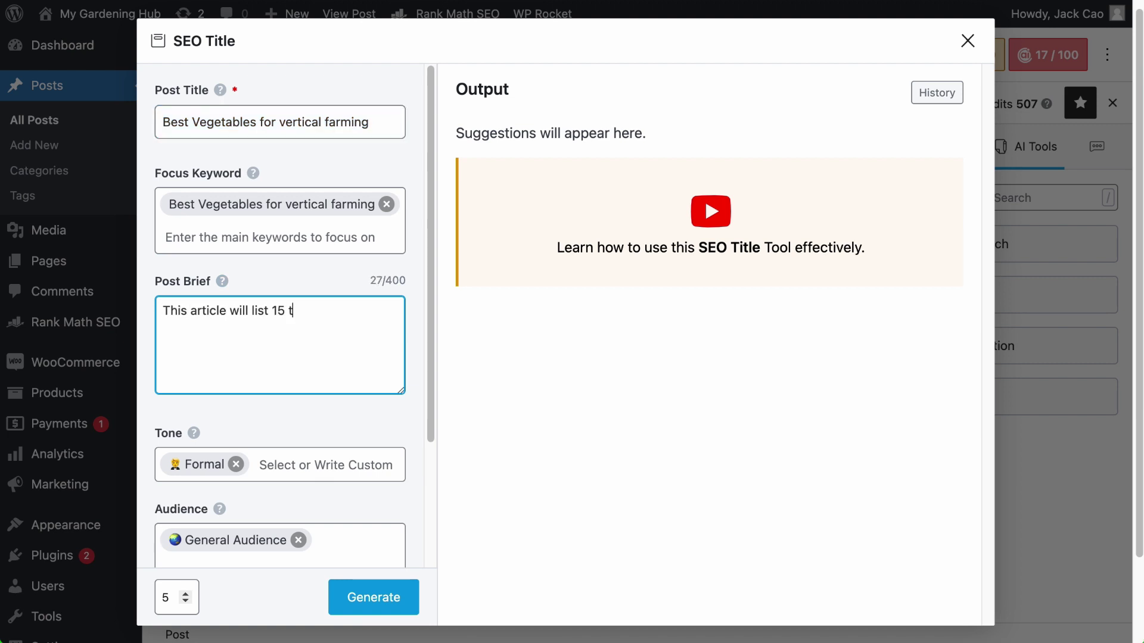
text(ypes of vegetables that are suitable for vertical)
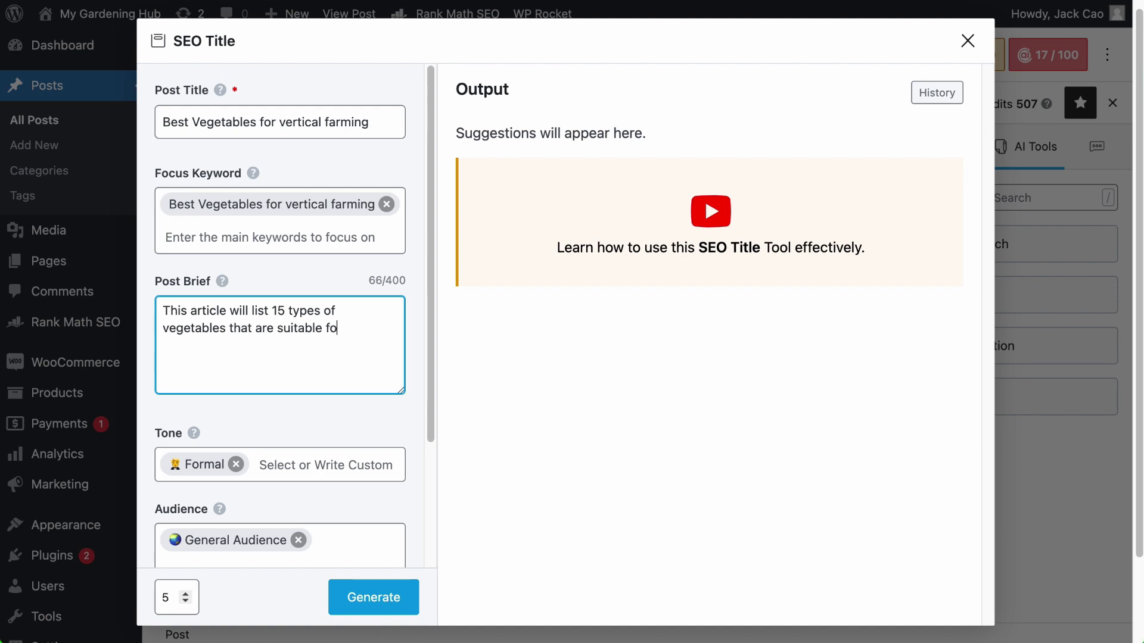
text( farming)
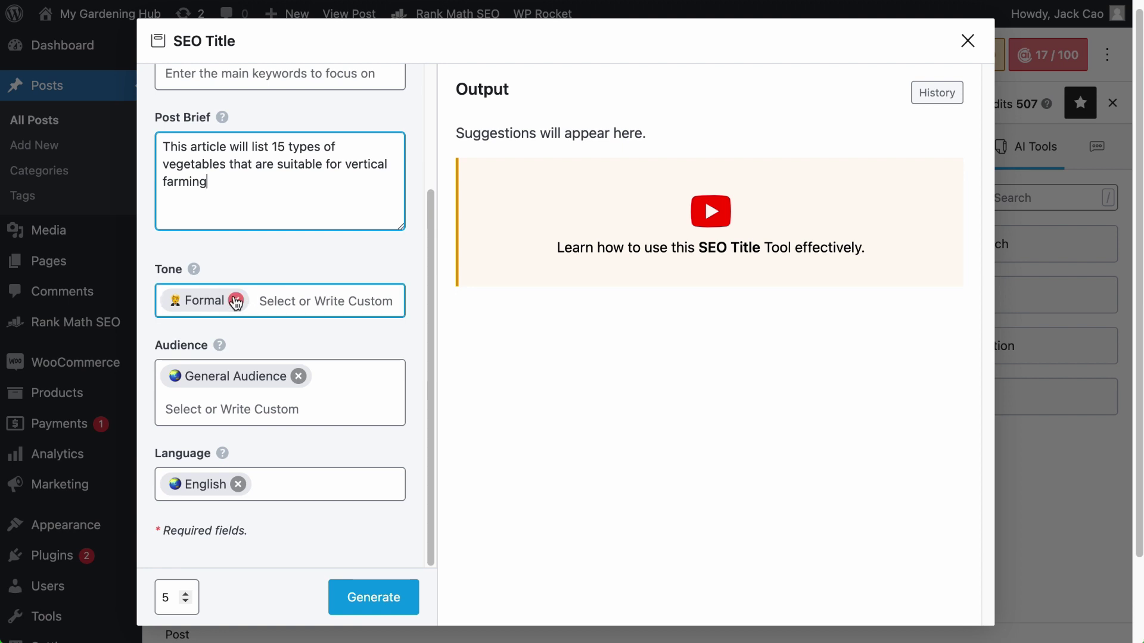
Step: Add the Conversational and Descriptive tones plus a custom 'enthusiastic' tone beside Formal
click(268, 299)
click(254, 416)
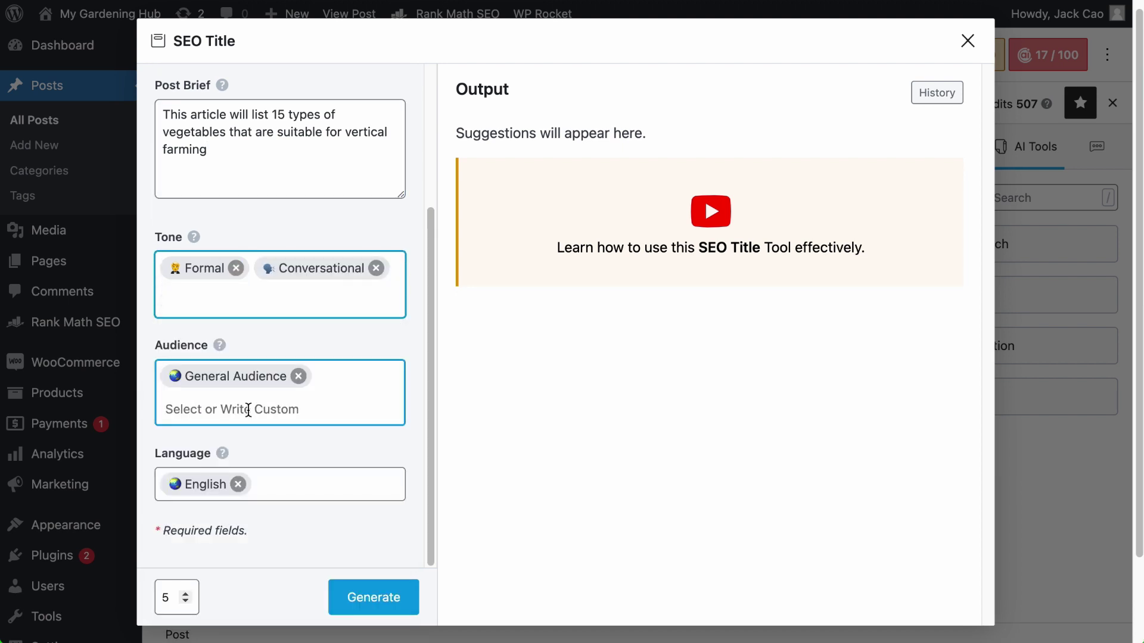
click(217, 295)
click(232, 415)
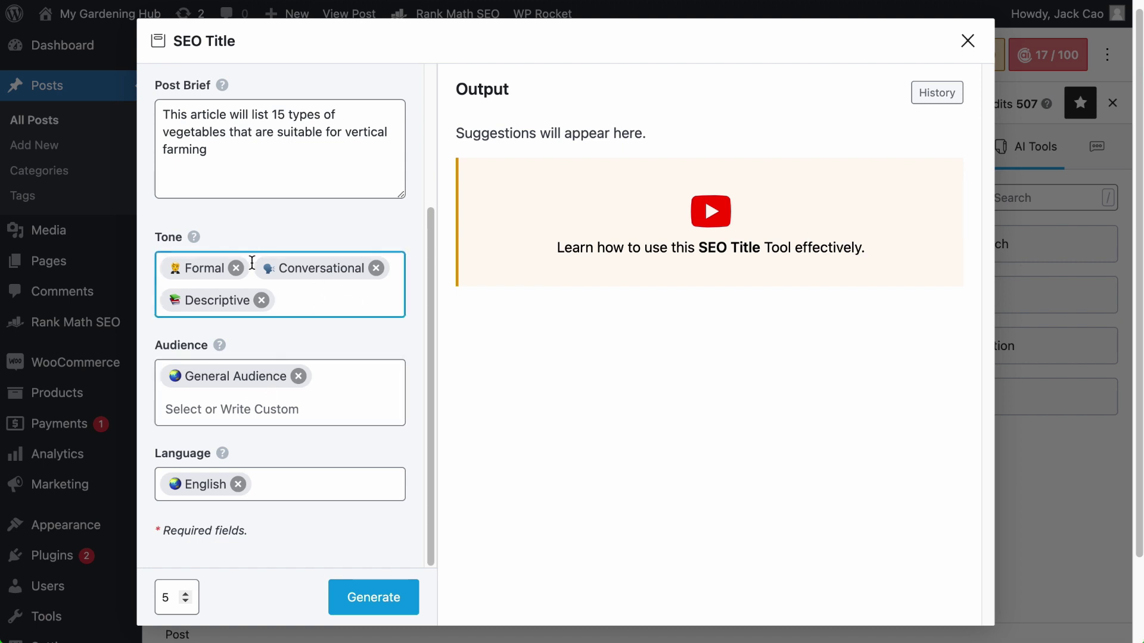
click(306, 299)
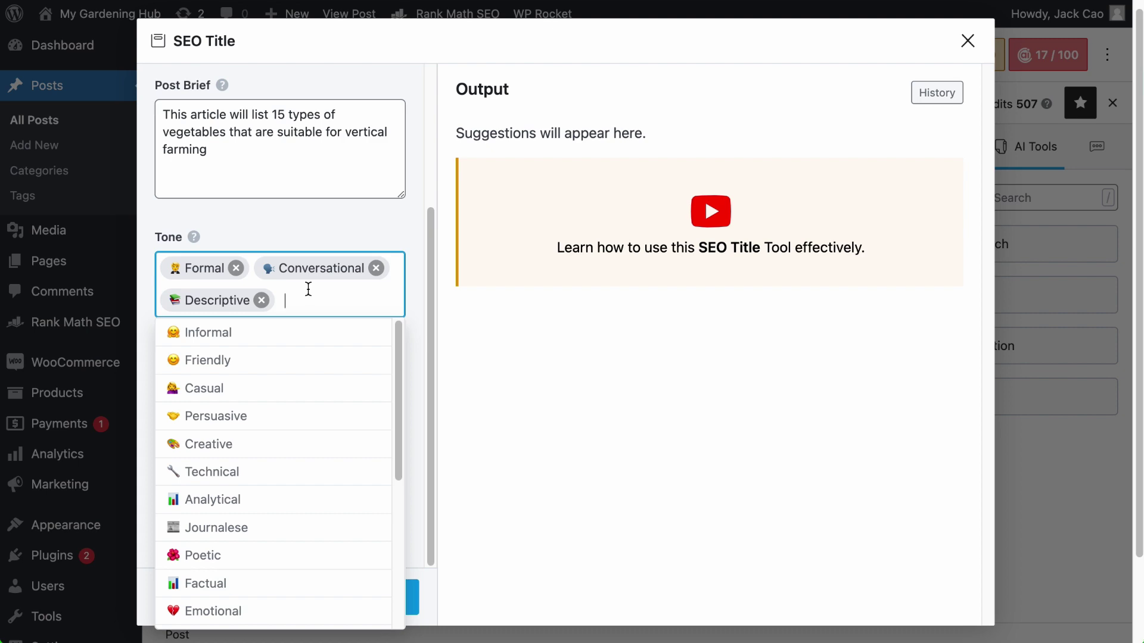
text(enthus)
key(Return)
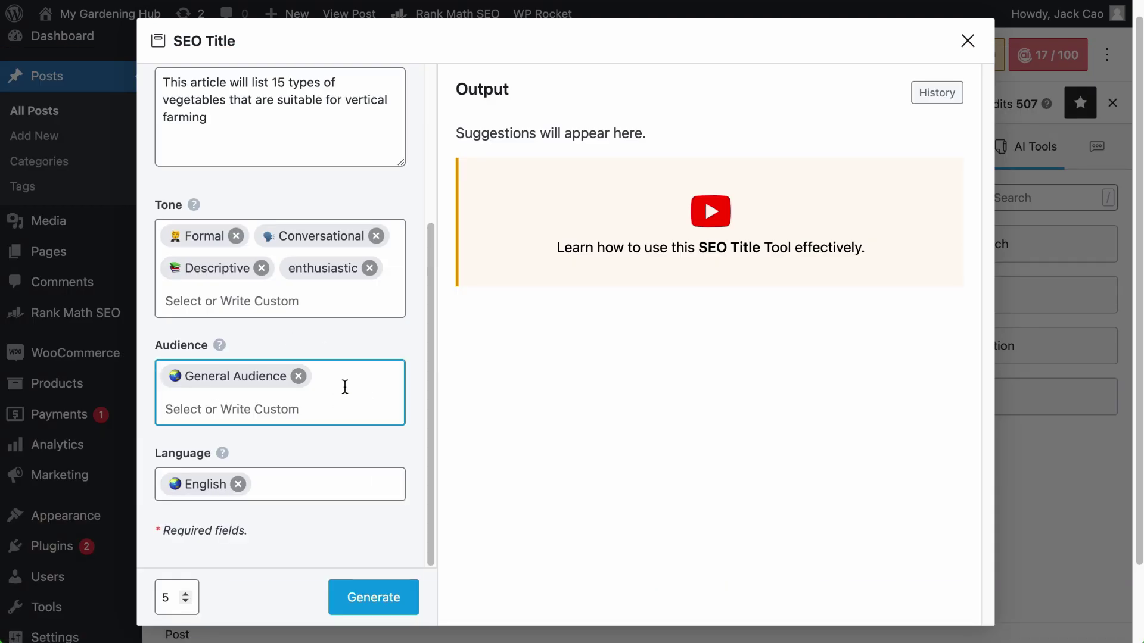
click(317, 410)
Step: Add Environmentalists, Gardeners and a custom 'Small Home Owners' audience beside General Audience
scroll(320, 512, down, 5)
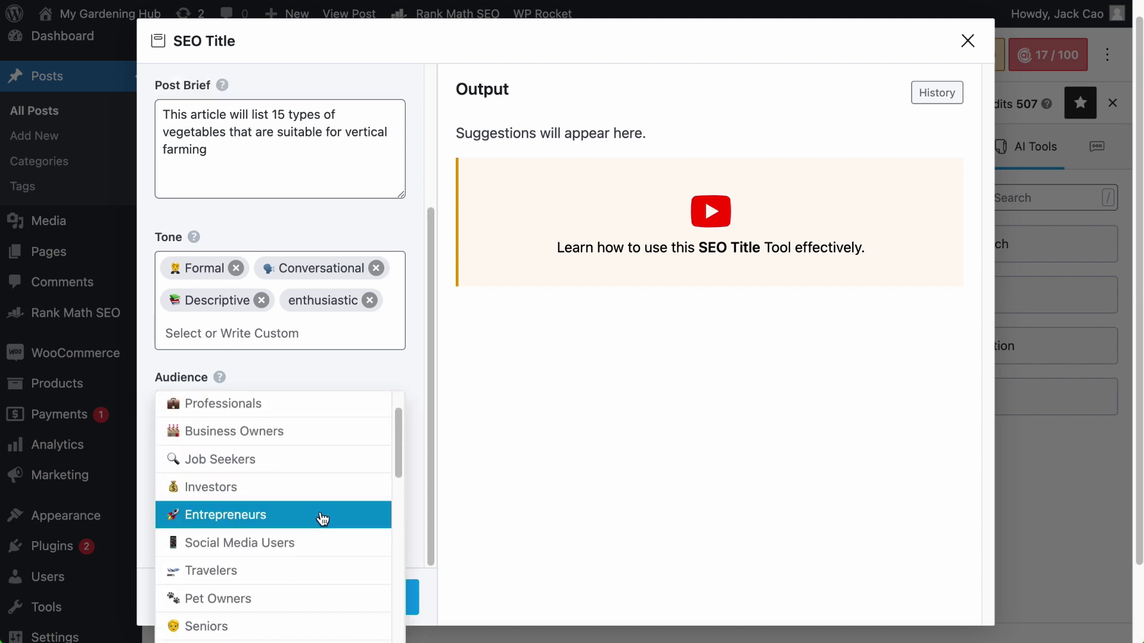
click(321, 517)
click(316, 420)
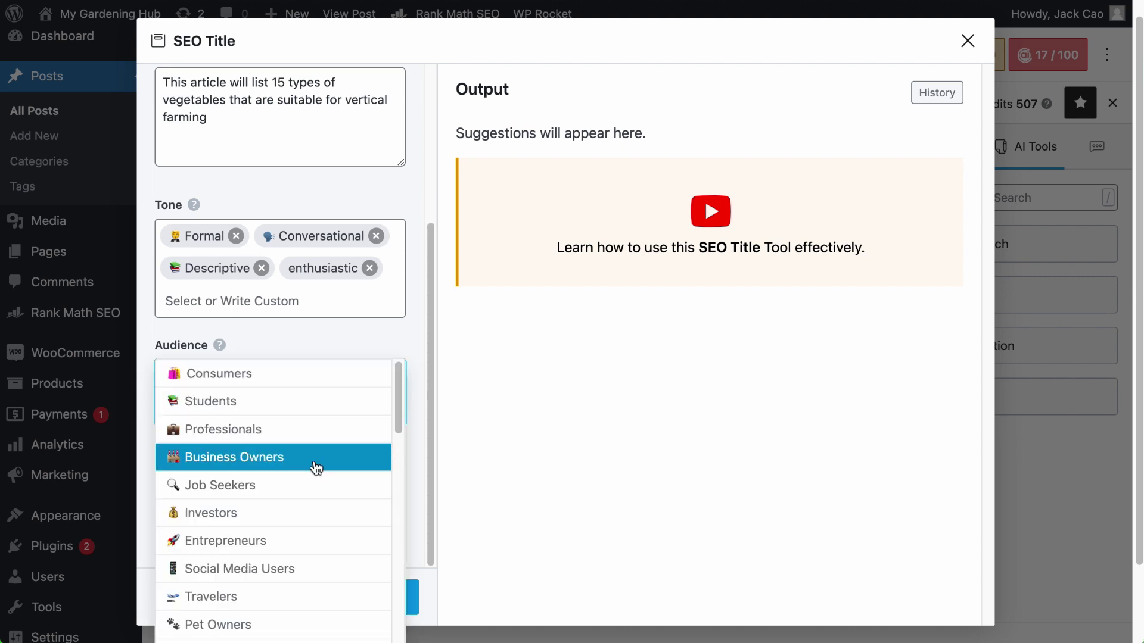
scroll(316, 469, down, 5)
click(316, 473)
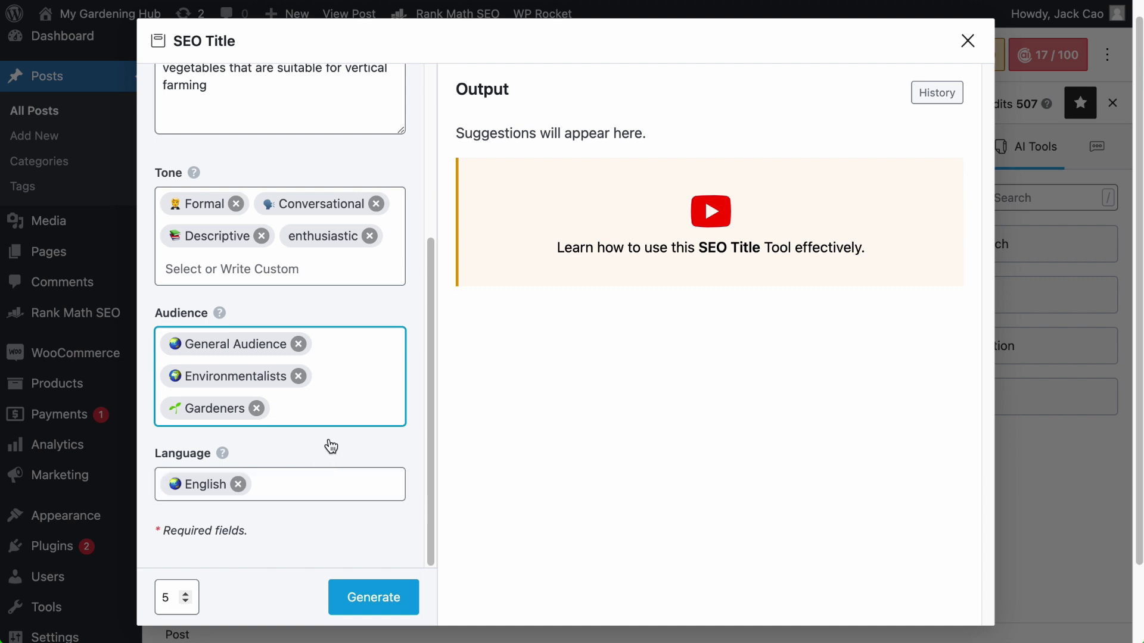
click(333, 418)
text(Small Home)
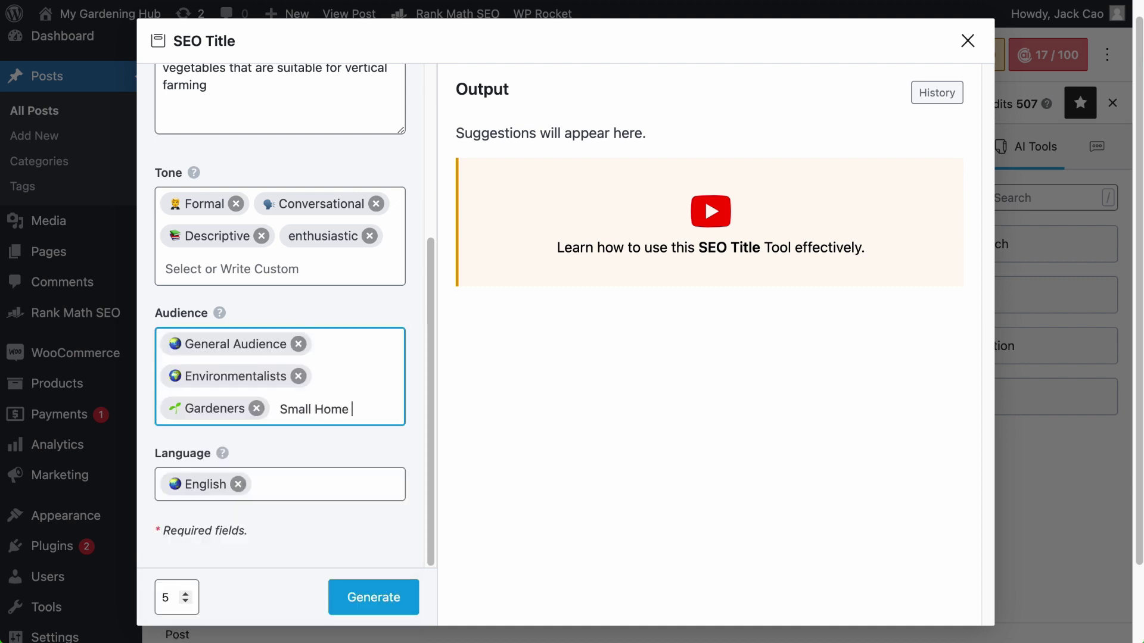
text( Owners)
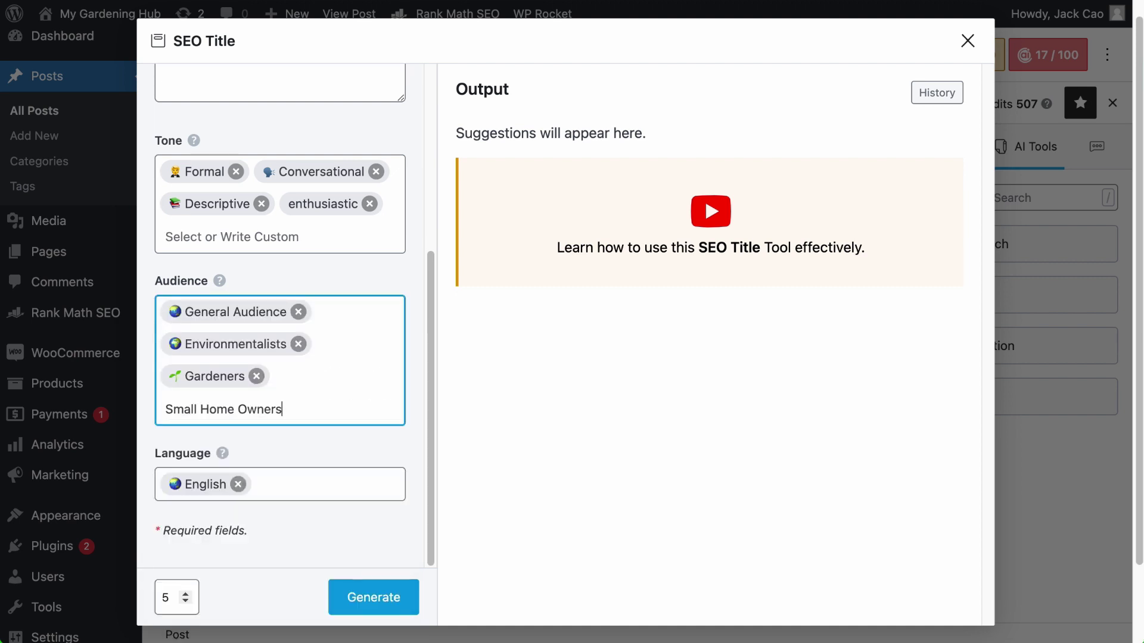
key(Return)
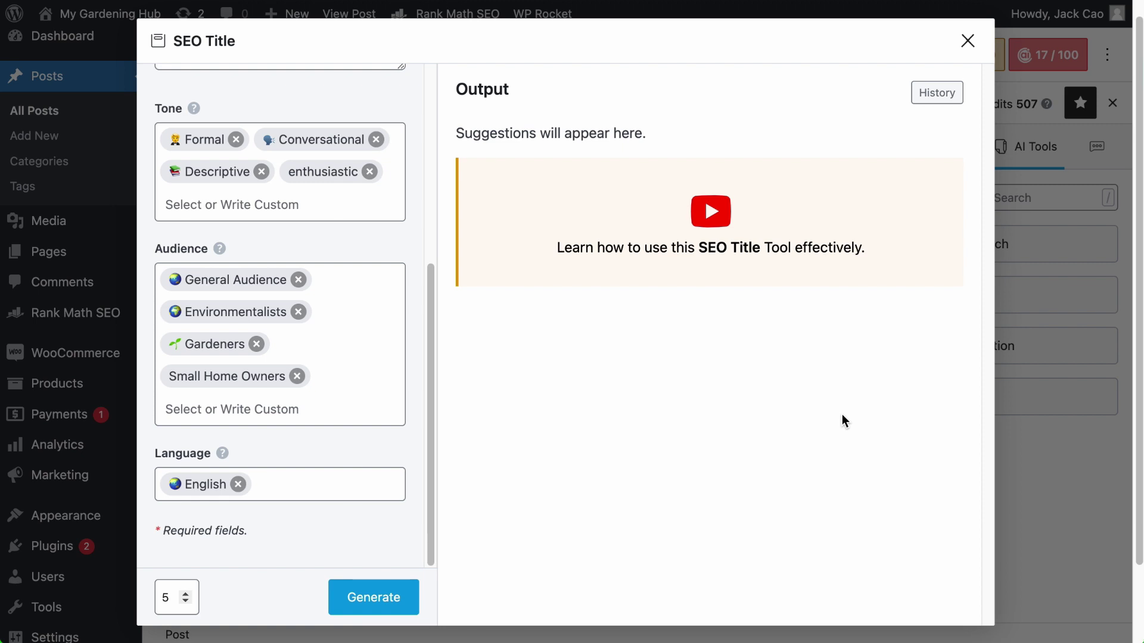
click(238, 484)
Step: Re-select English, raise the output count from 5 to 25, and generate title suggestions
click(243, 488)
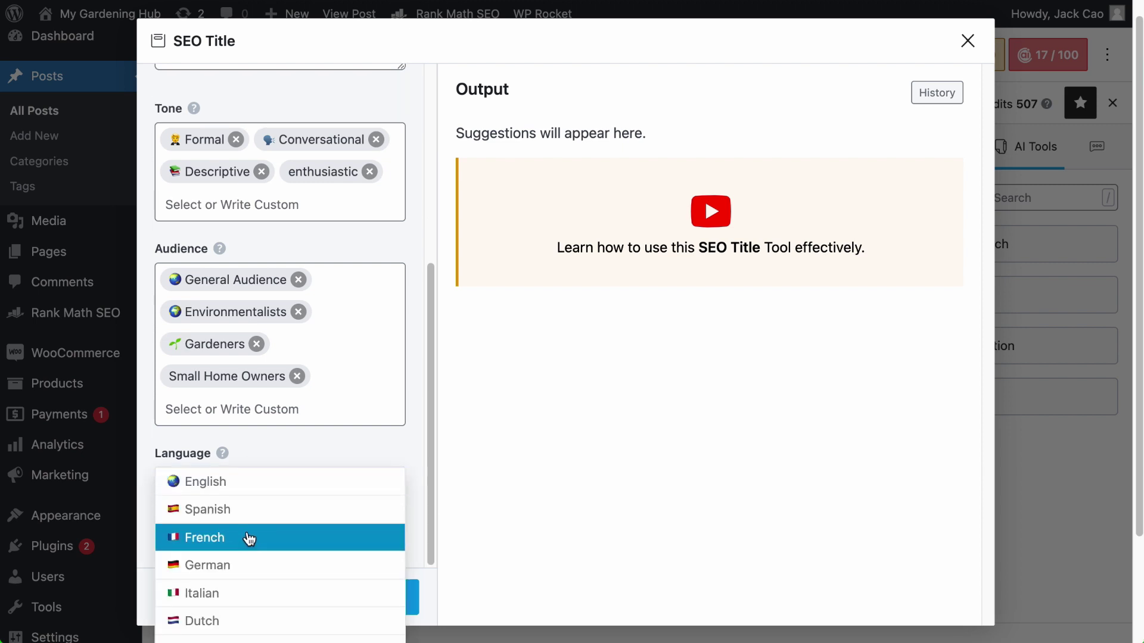
click(250, 482)
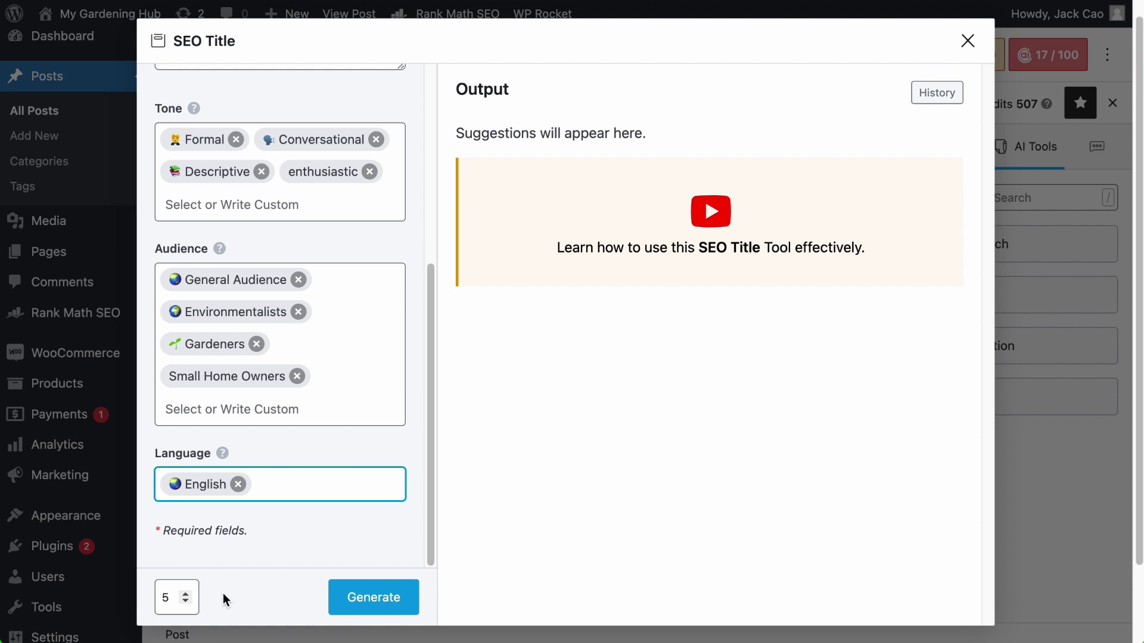
click(196, 596)
double_click(186, 596)
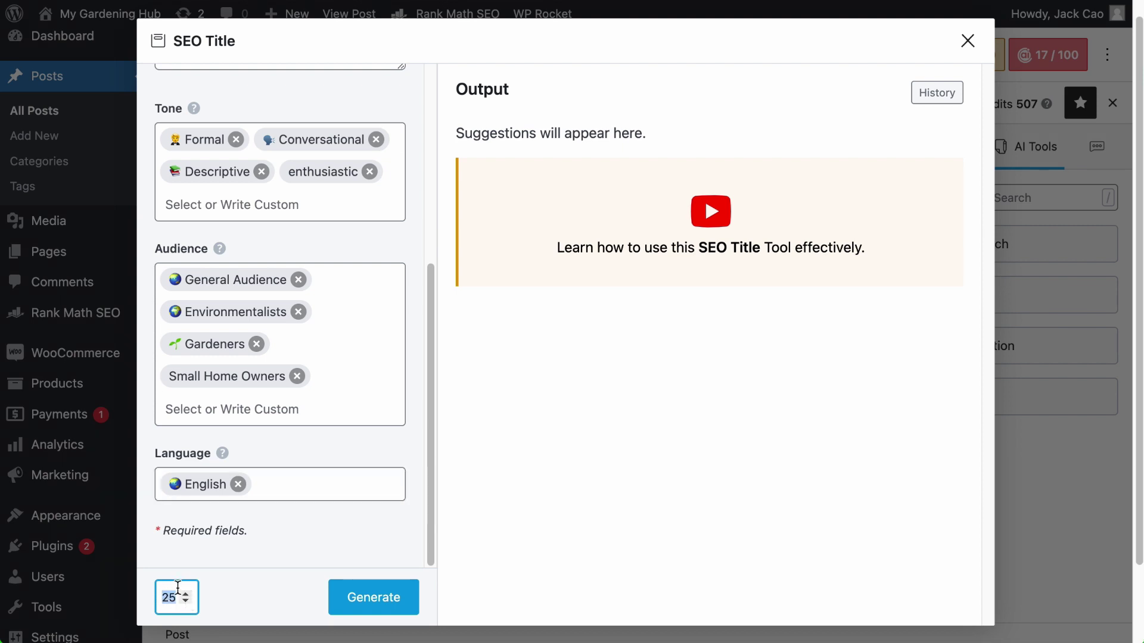
click(370, 602)
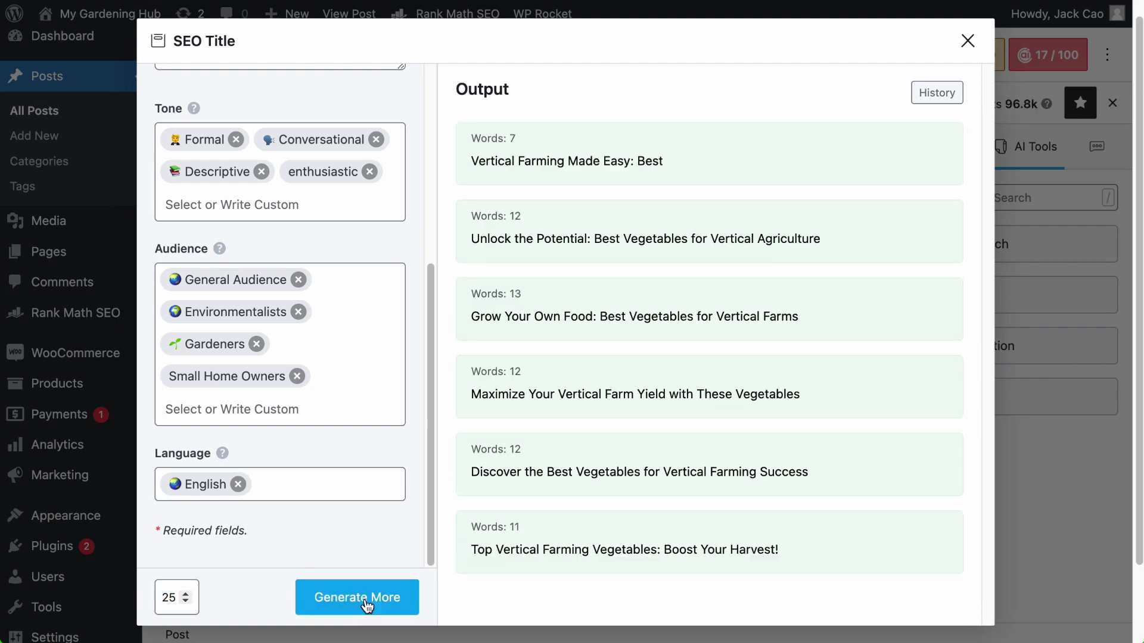
Step: Copy the 'Green and Thriving: Best Vegetables for Vertical Farming' card, then close the SEO Title modal
scroll(759, 378, down, 10)
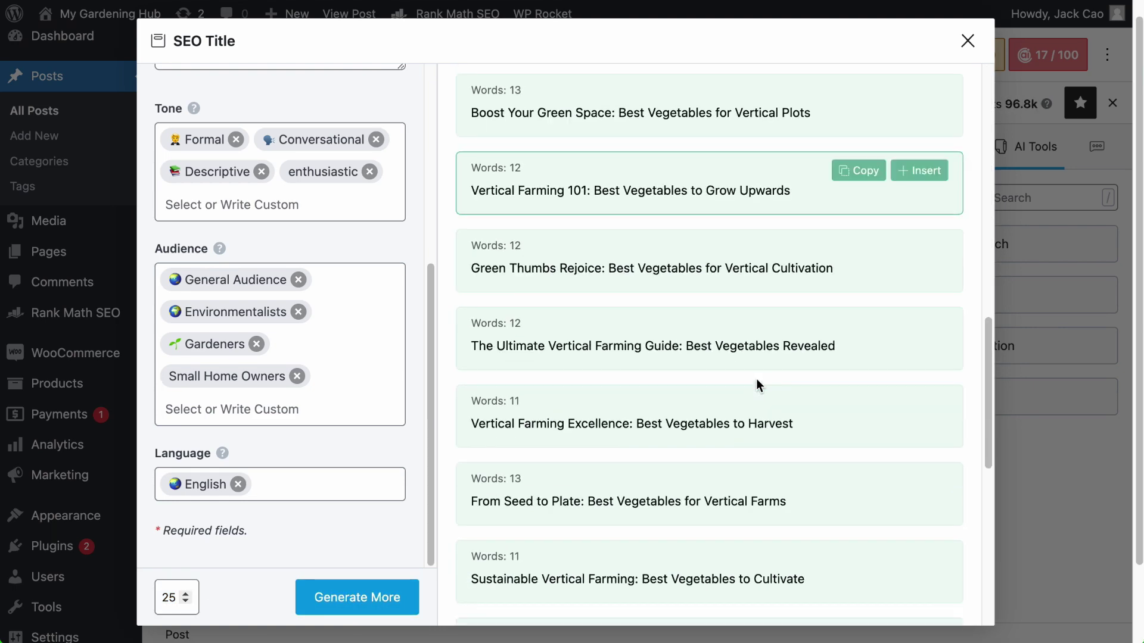
scroll(754, 378, up, 10)
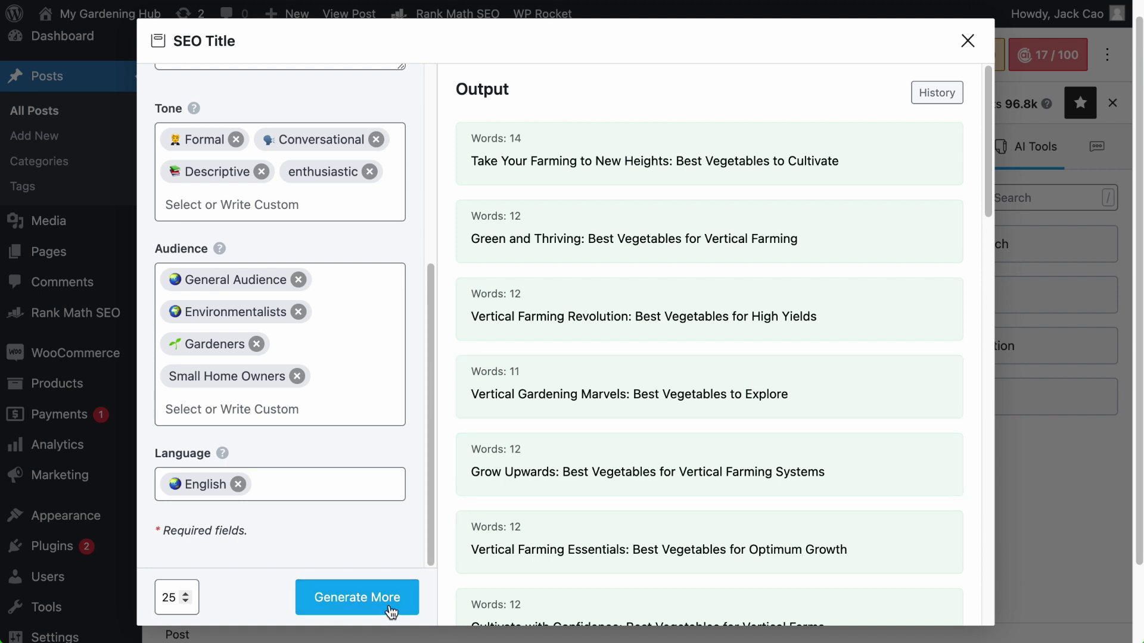
mouse_move(638, 408)
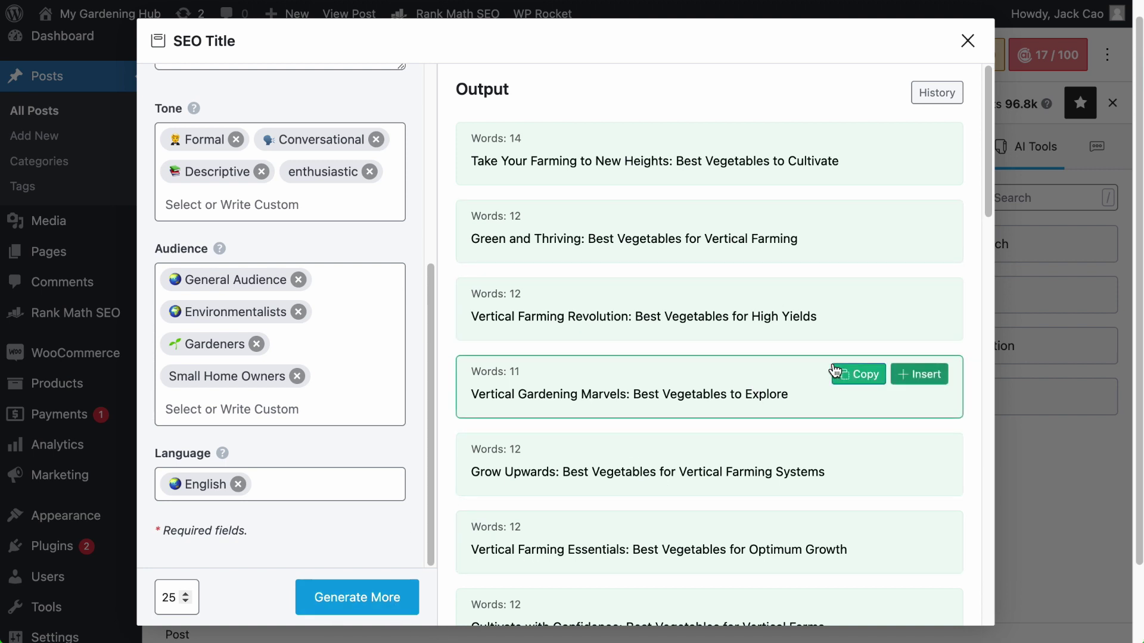
mouse_move(899, 240)
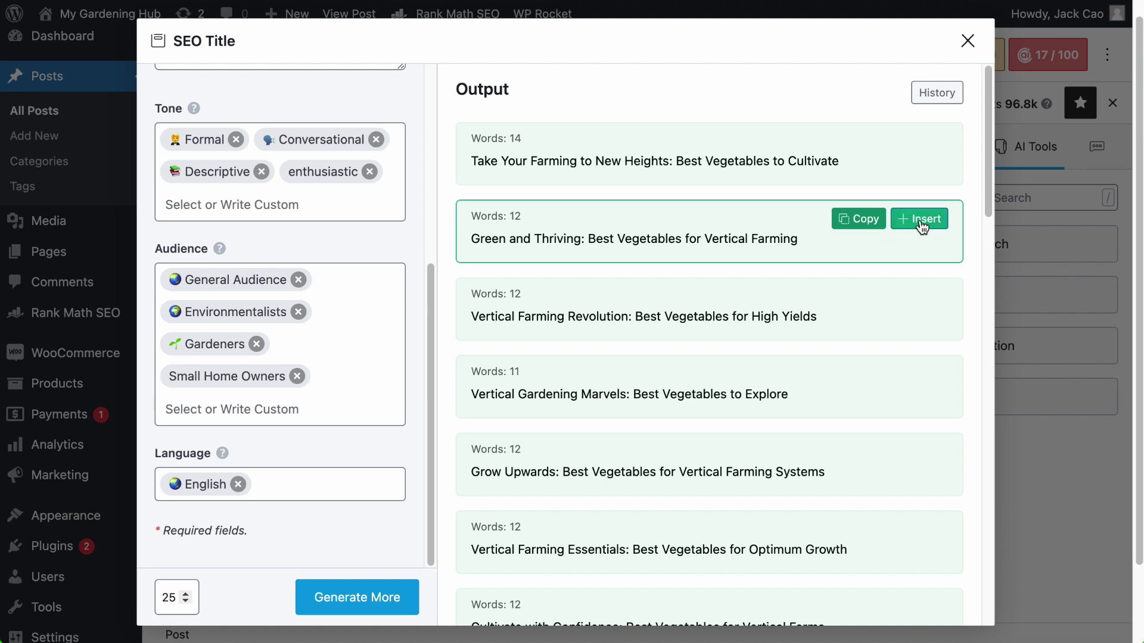
click(865, 220)
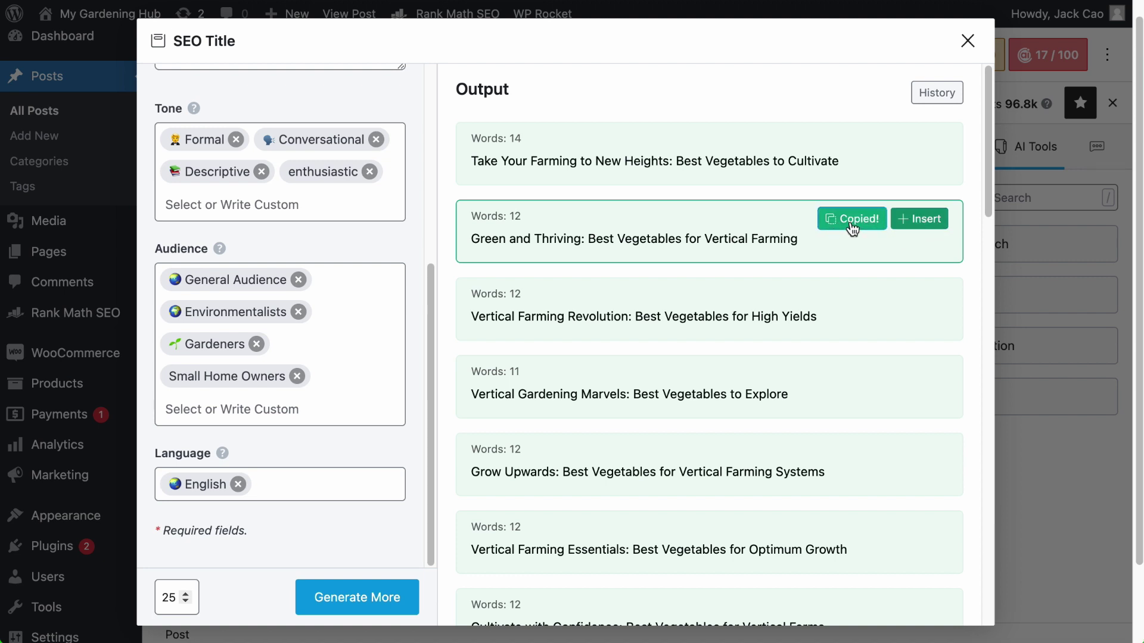
click(967, 41)
Step: Replace %title% in the snippet editor with the pasted 'Green and Thriving' title
click(963, 53)
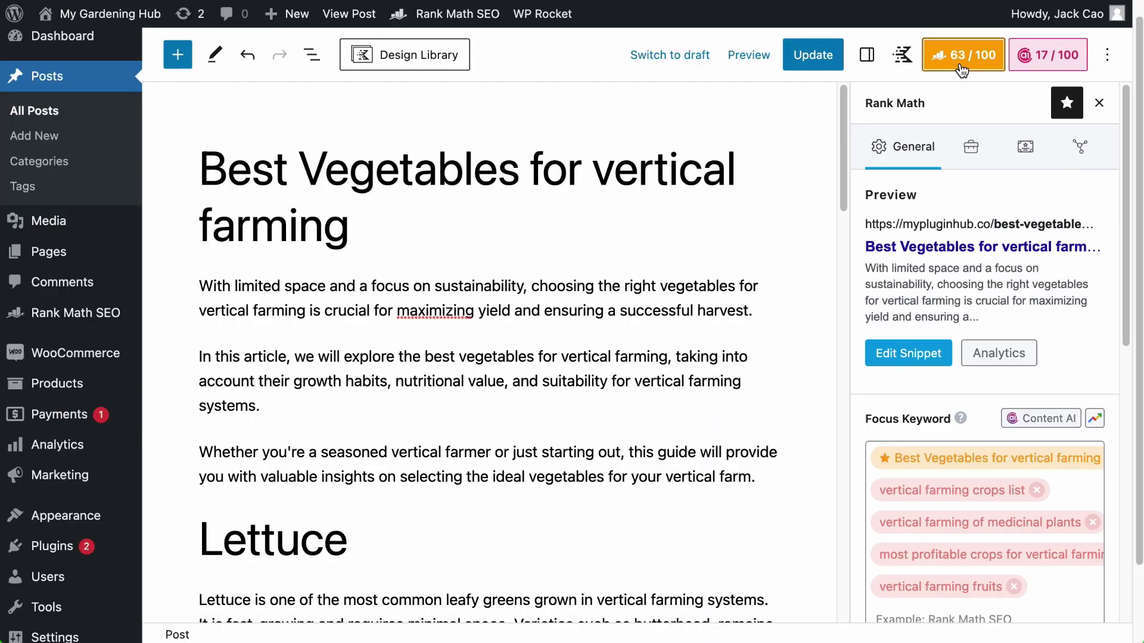
click(917, 355)
drag(352, 337, 306, 333)
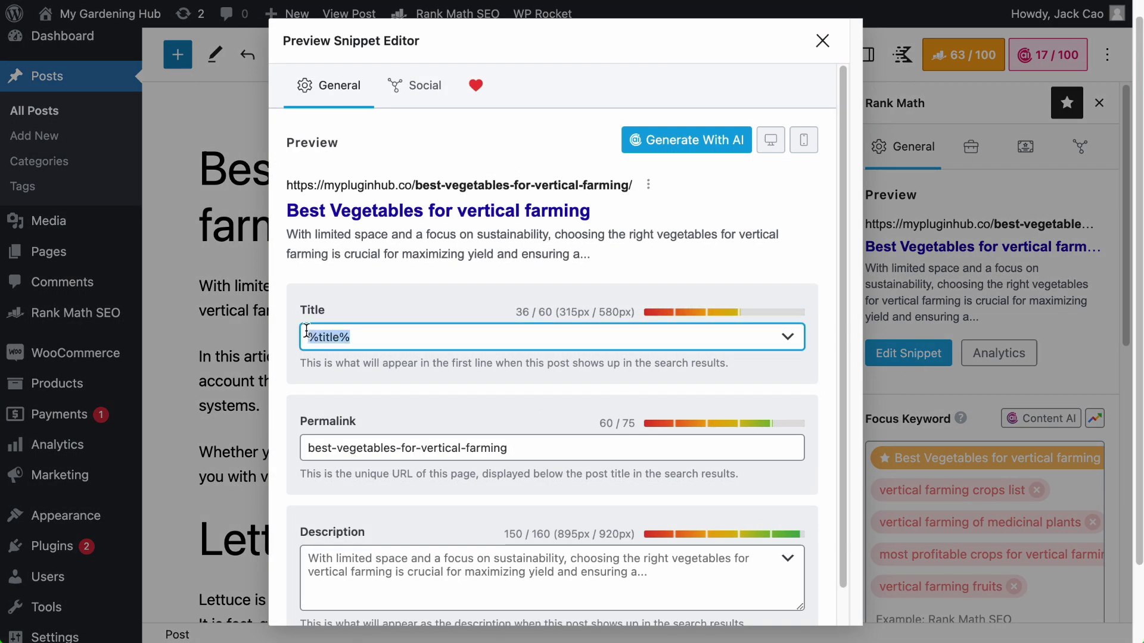
key(ctrl+v)
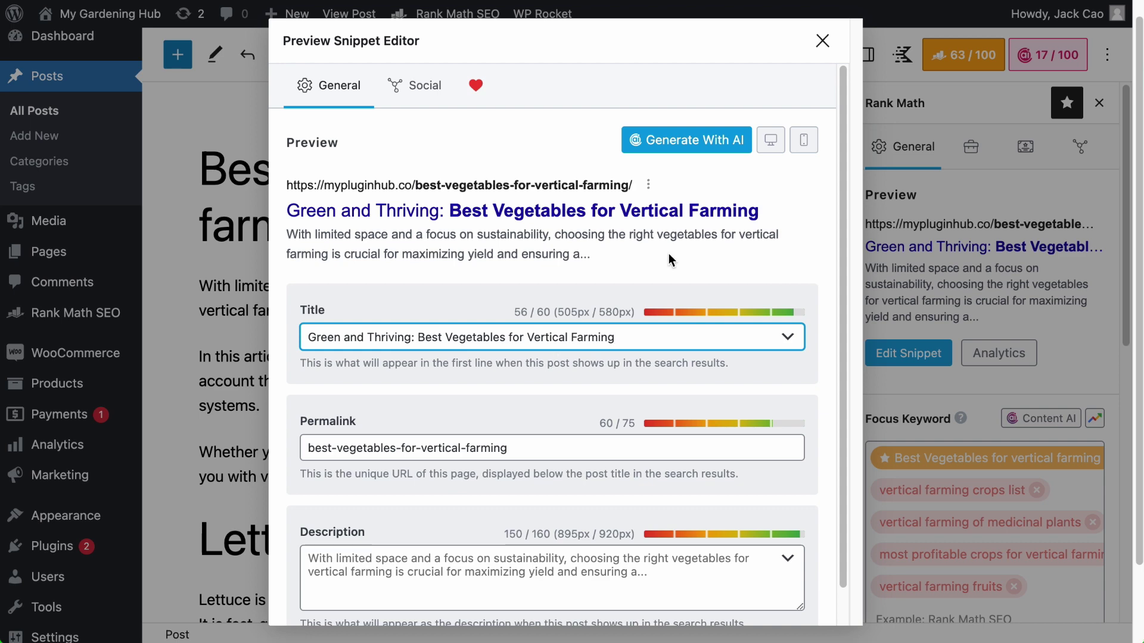
click(822, 40)
click(1047, 55)
Step: Open the SEO Title tool from Content AI's AI Tools list, filtered to SEO
click(1037, 153)
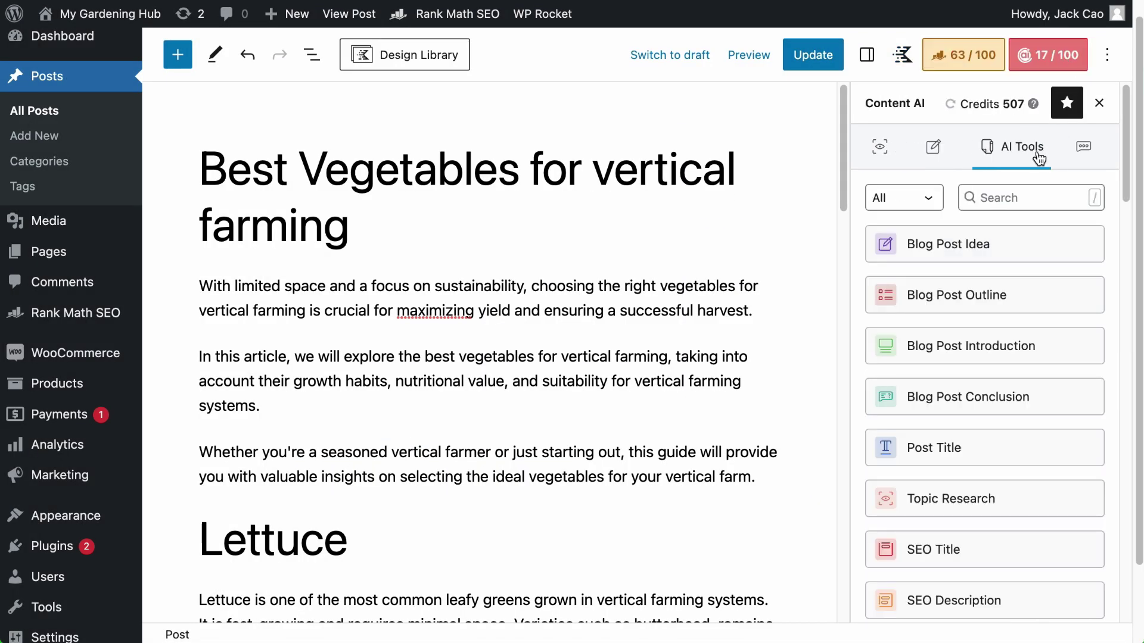
click(928, 198)
click(926, 224)
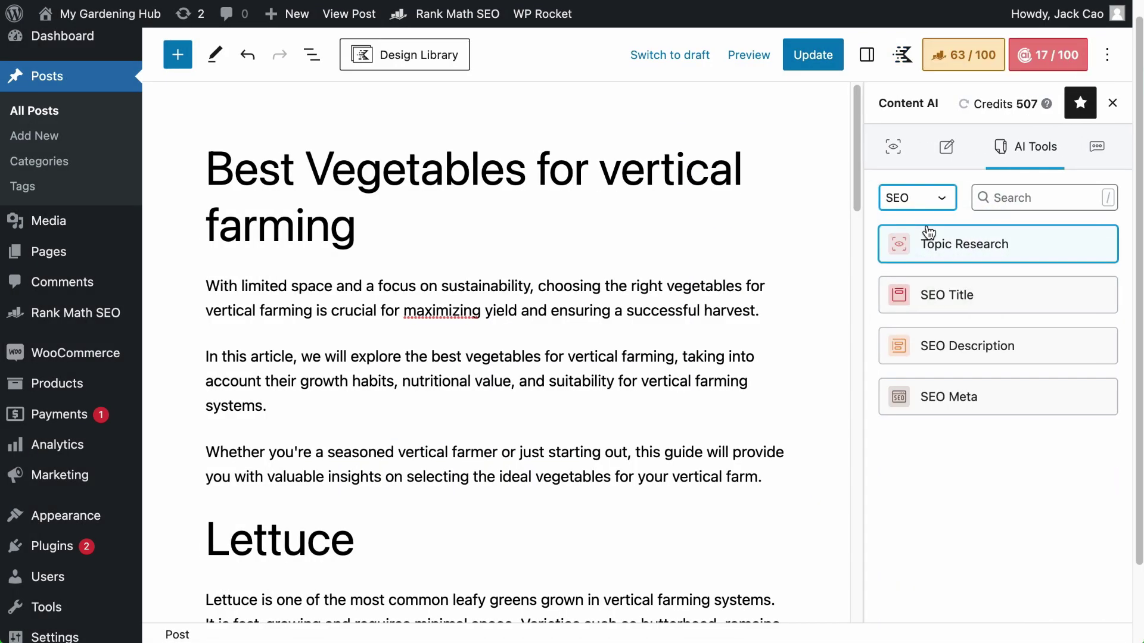
click(962, 300)
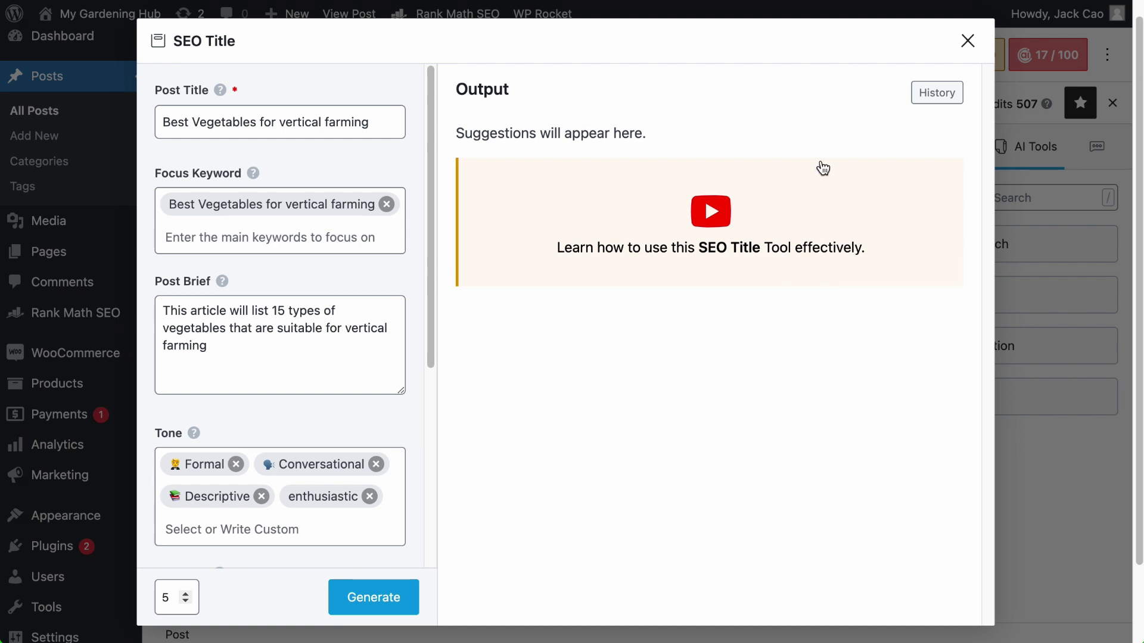
Step: Show the SEO Title history and scroll through the earlier suggestions
click(958, 95)
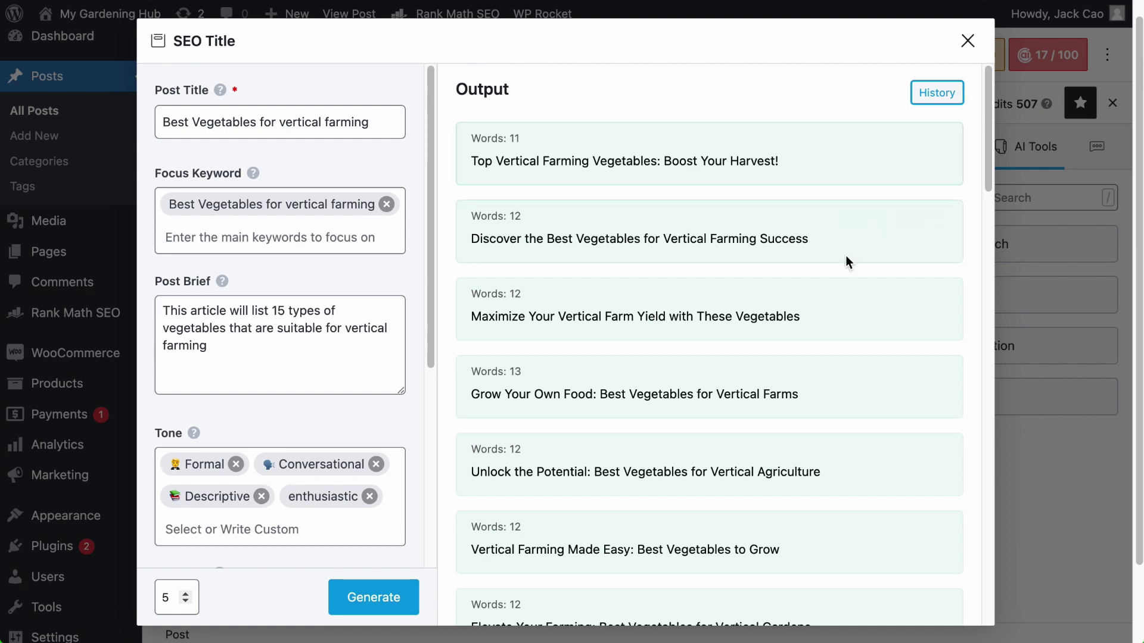
scroll(821, 325, down, 9)
scroll(821, 327, down, 8)
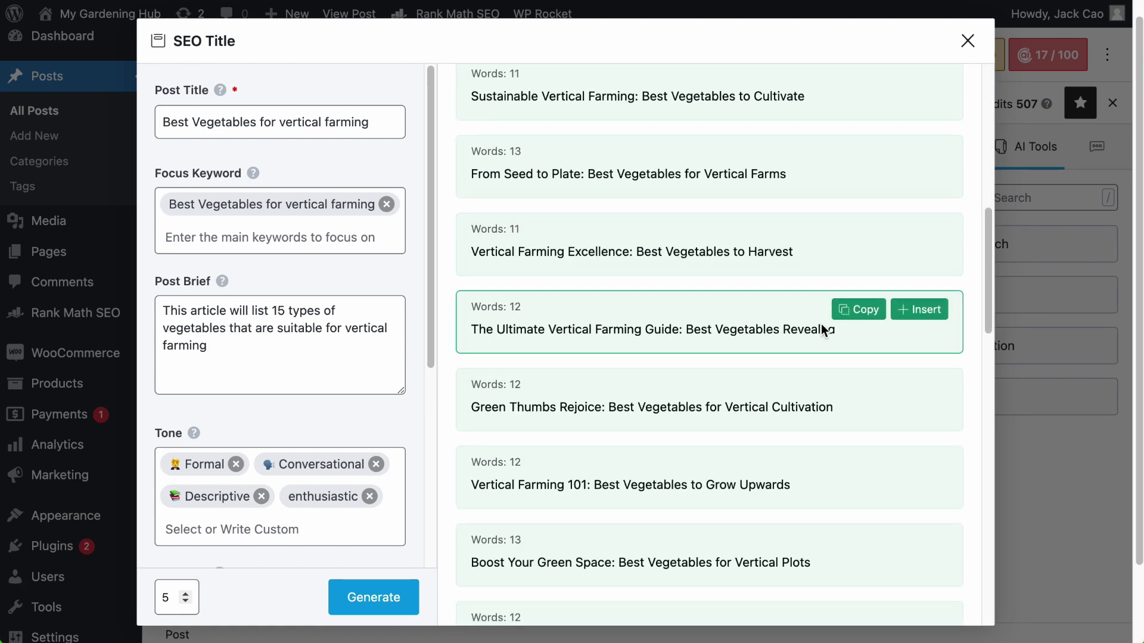
scroll(821, 326, up, 15)
scroll(821, 319, up, 1)
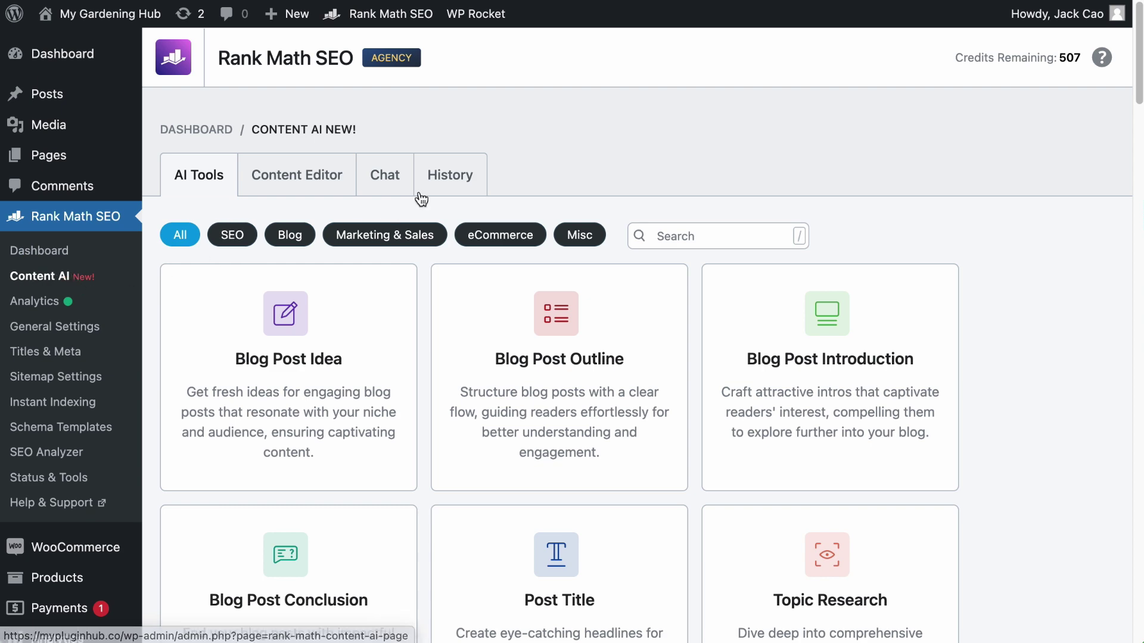
Step: Open the Content AI page's History tab and scroll through the AI History list
click(457, 175)
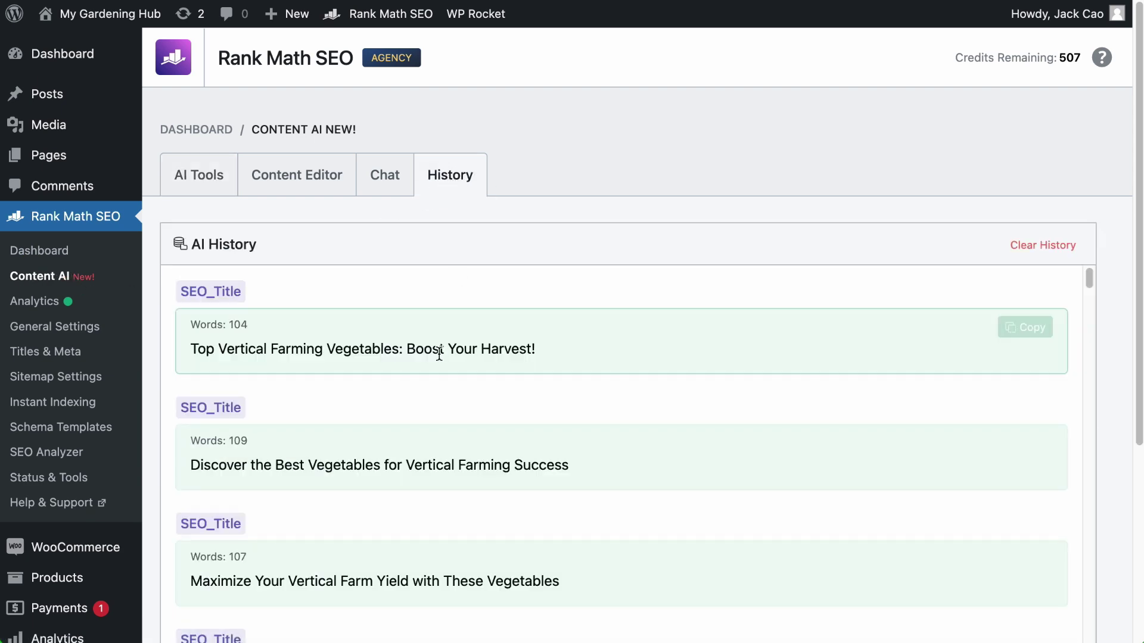
scroll(437, 369, down, 10)
scroll(439, 370, down, 20)
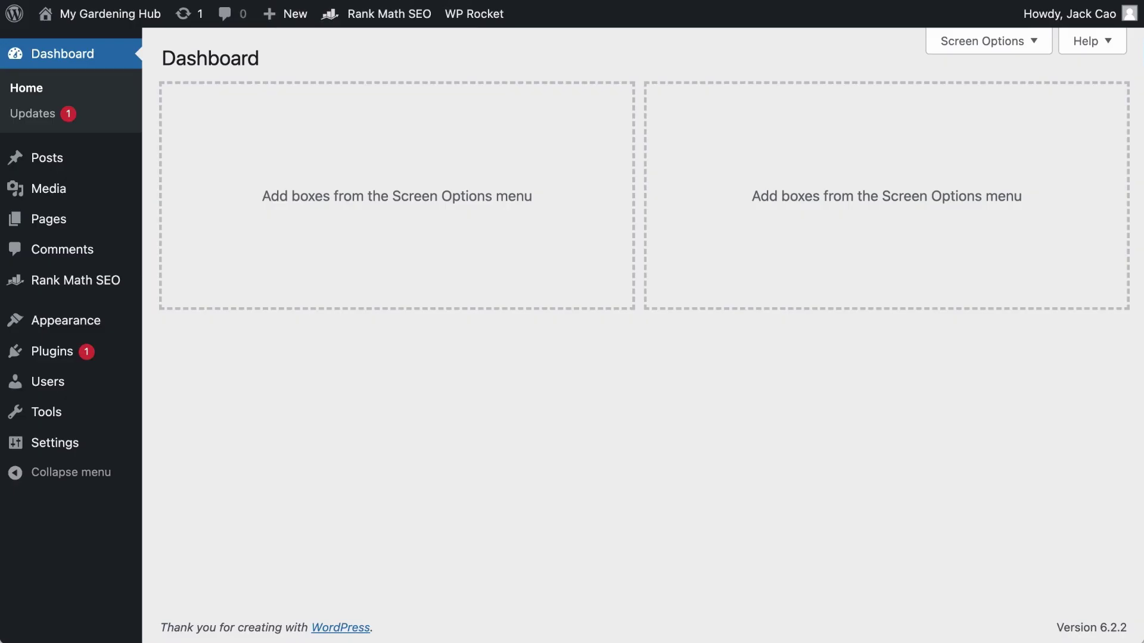
Step: Show General Settings' Content AI tab with defaults Worldwide, Formal, General Audience and English
mouse_move(38, 279)
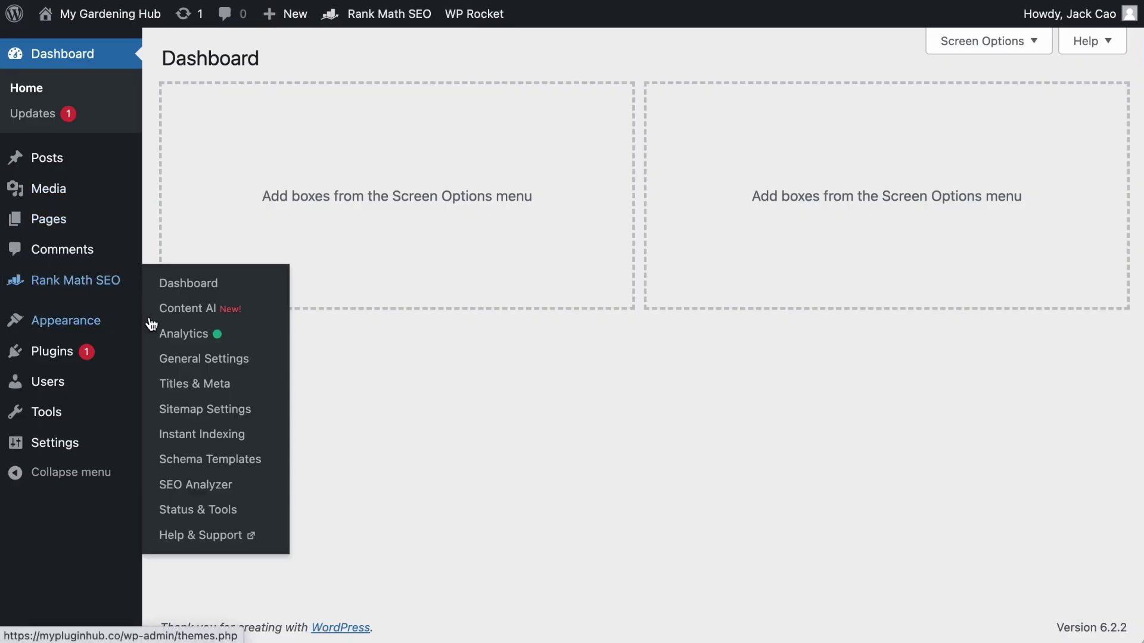
click(186, 358)
scroll(257, 524, down, 1)
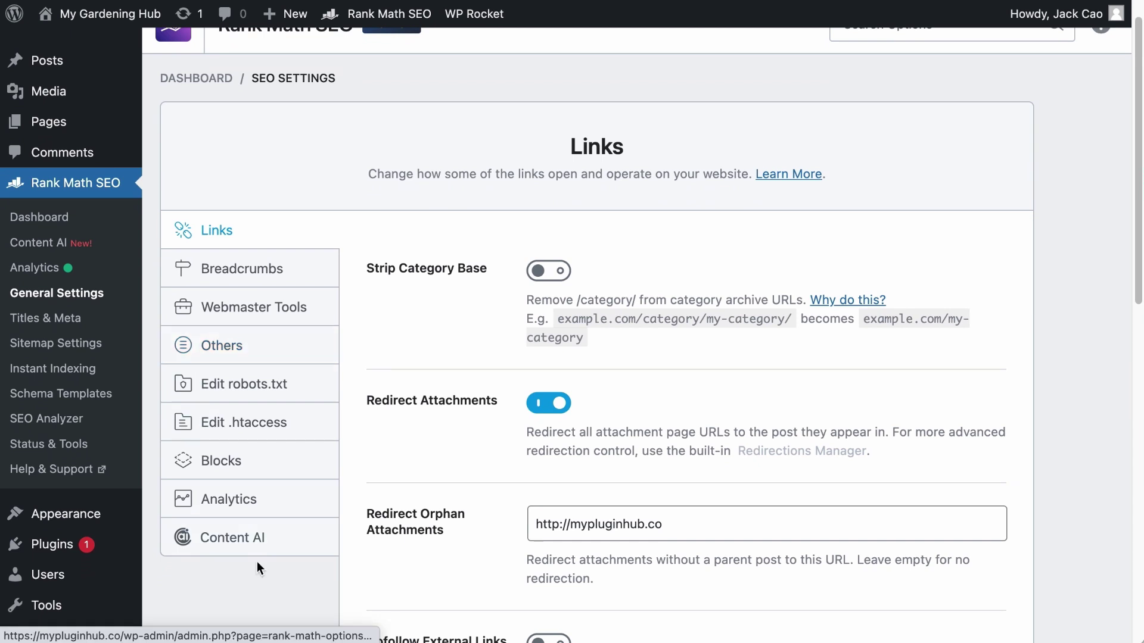
click(254, 538)
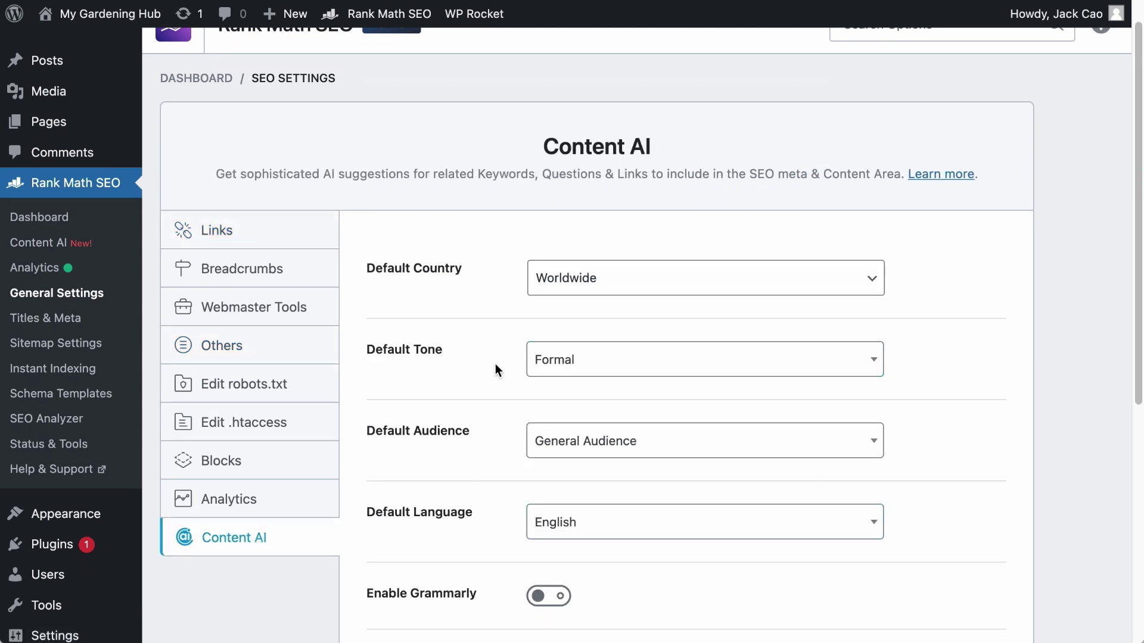
scroll(720, 499, down, 7)
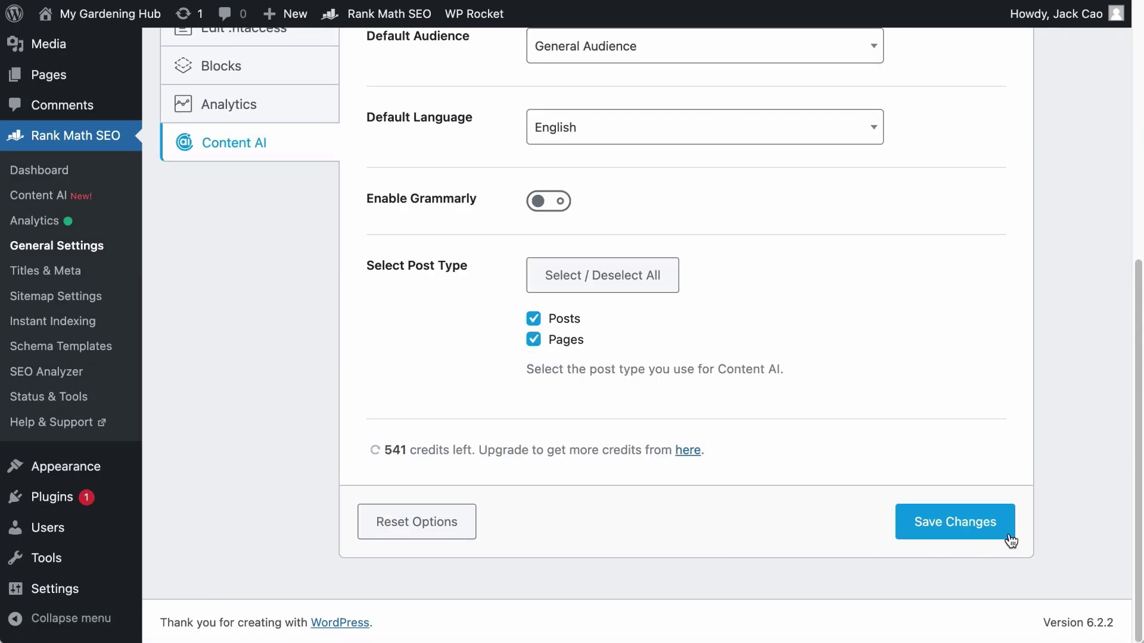